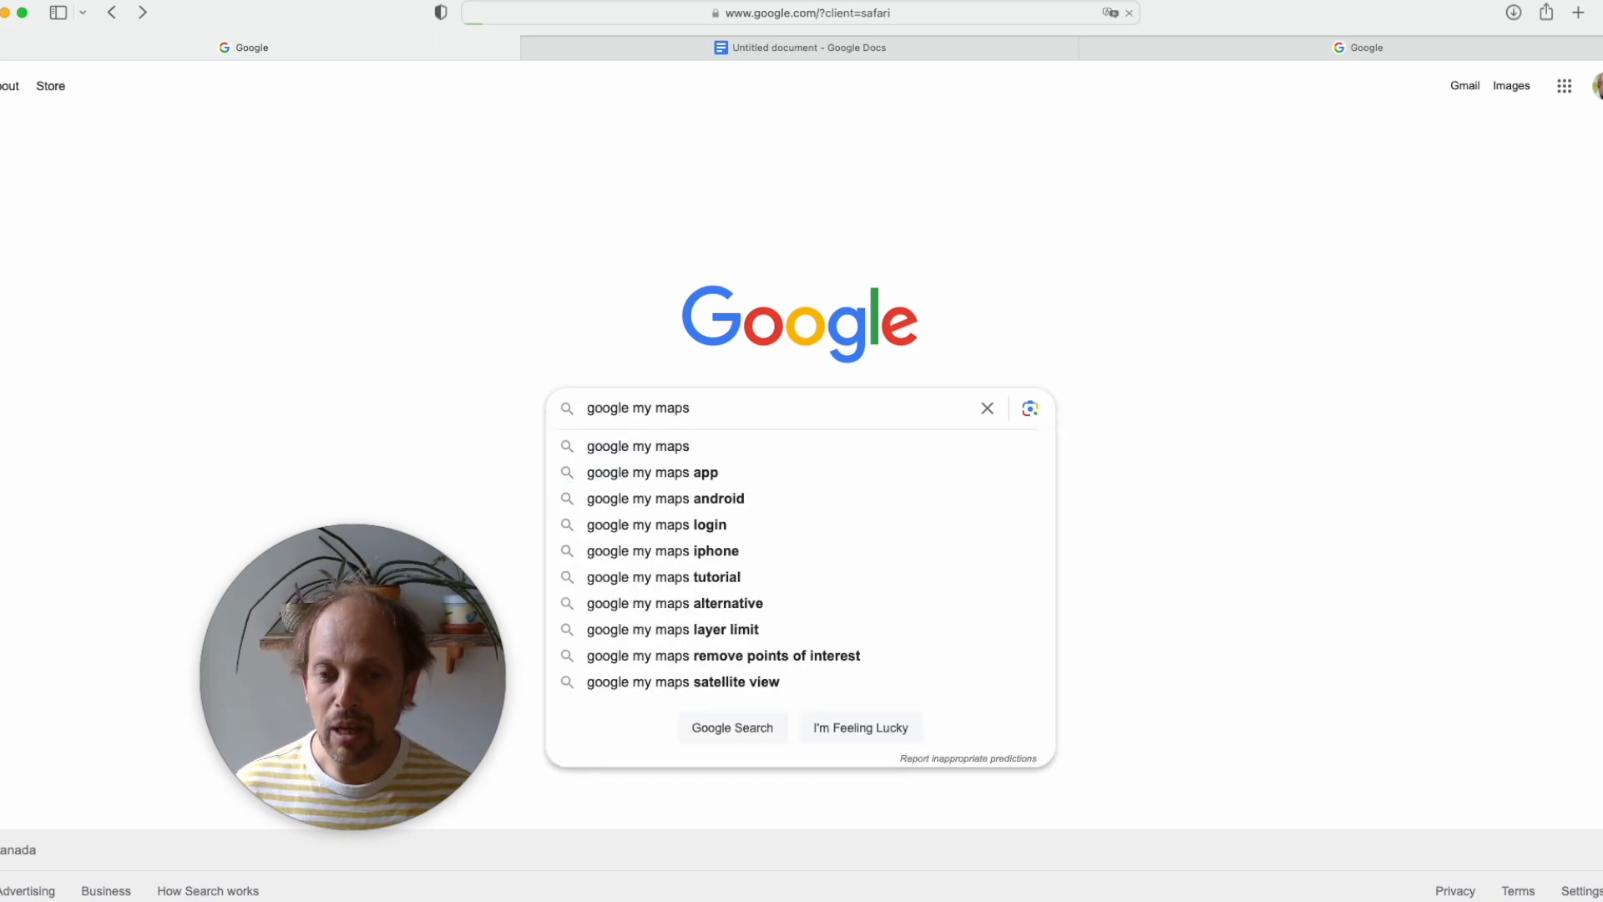
Search Google for google my maps, open Google My Maps and create a new map.
key(Return)
click(276, 278)
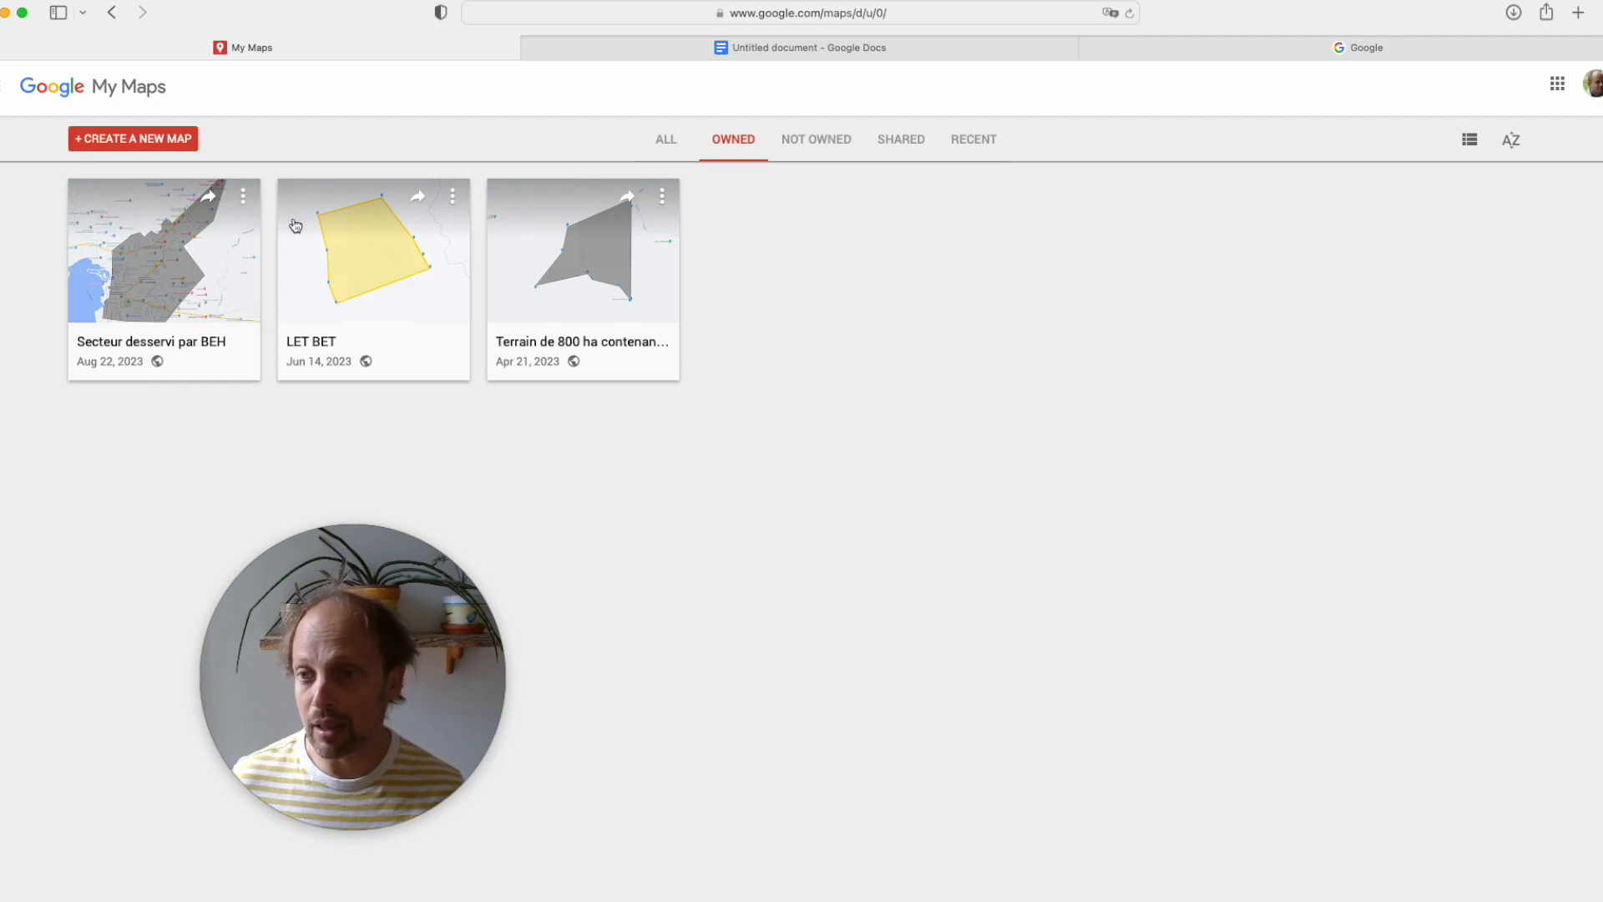
click(156, 145)
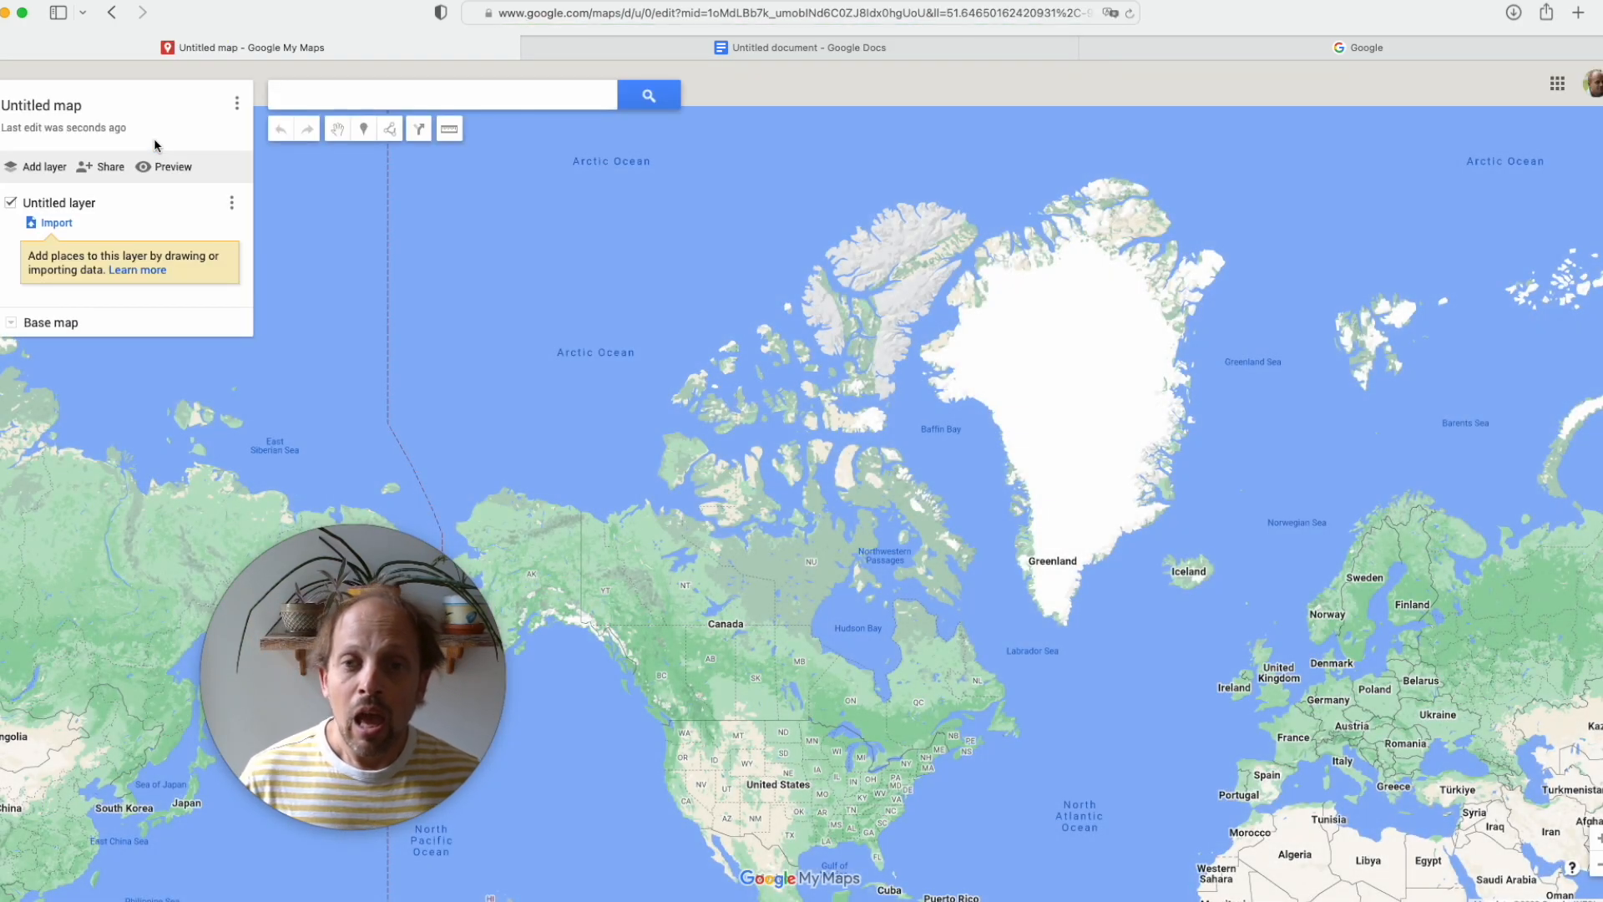
Review the coordinate formats listed in the Google Docs document, comparing the degrees-minutes-seconds line with the decimal lines.
key(ctrl+Tab)
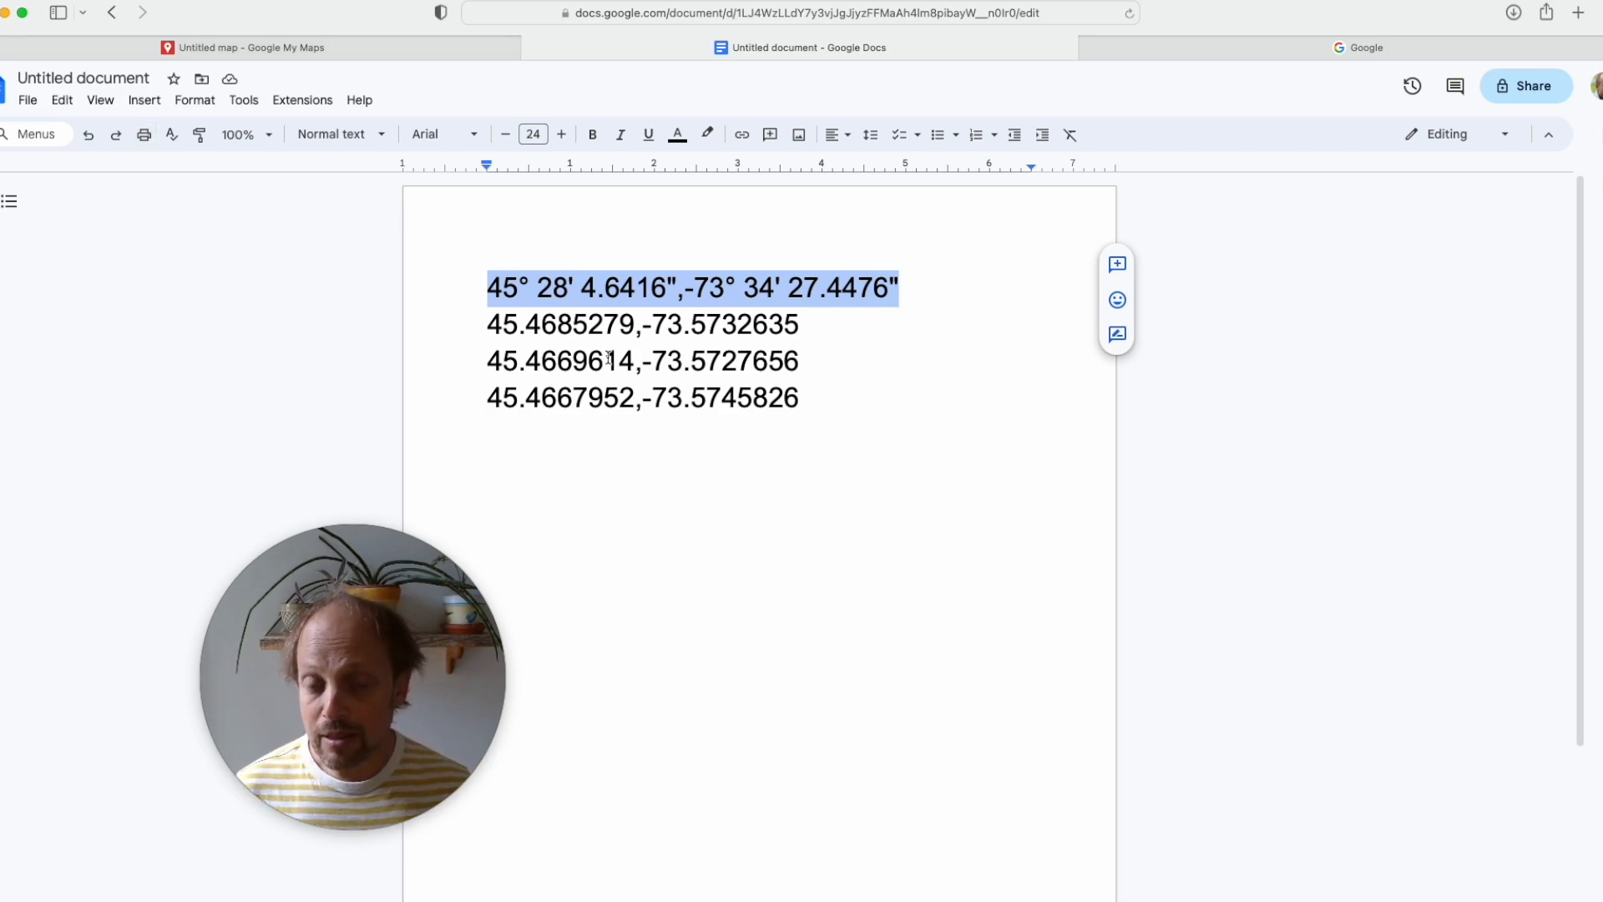
drag(490, 329, 859, 337)
drag(493, 286, 924, 262)
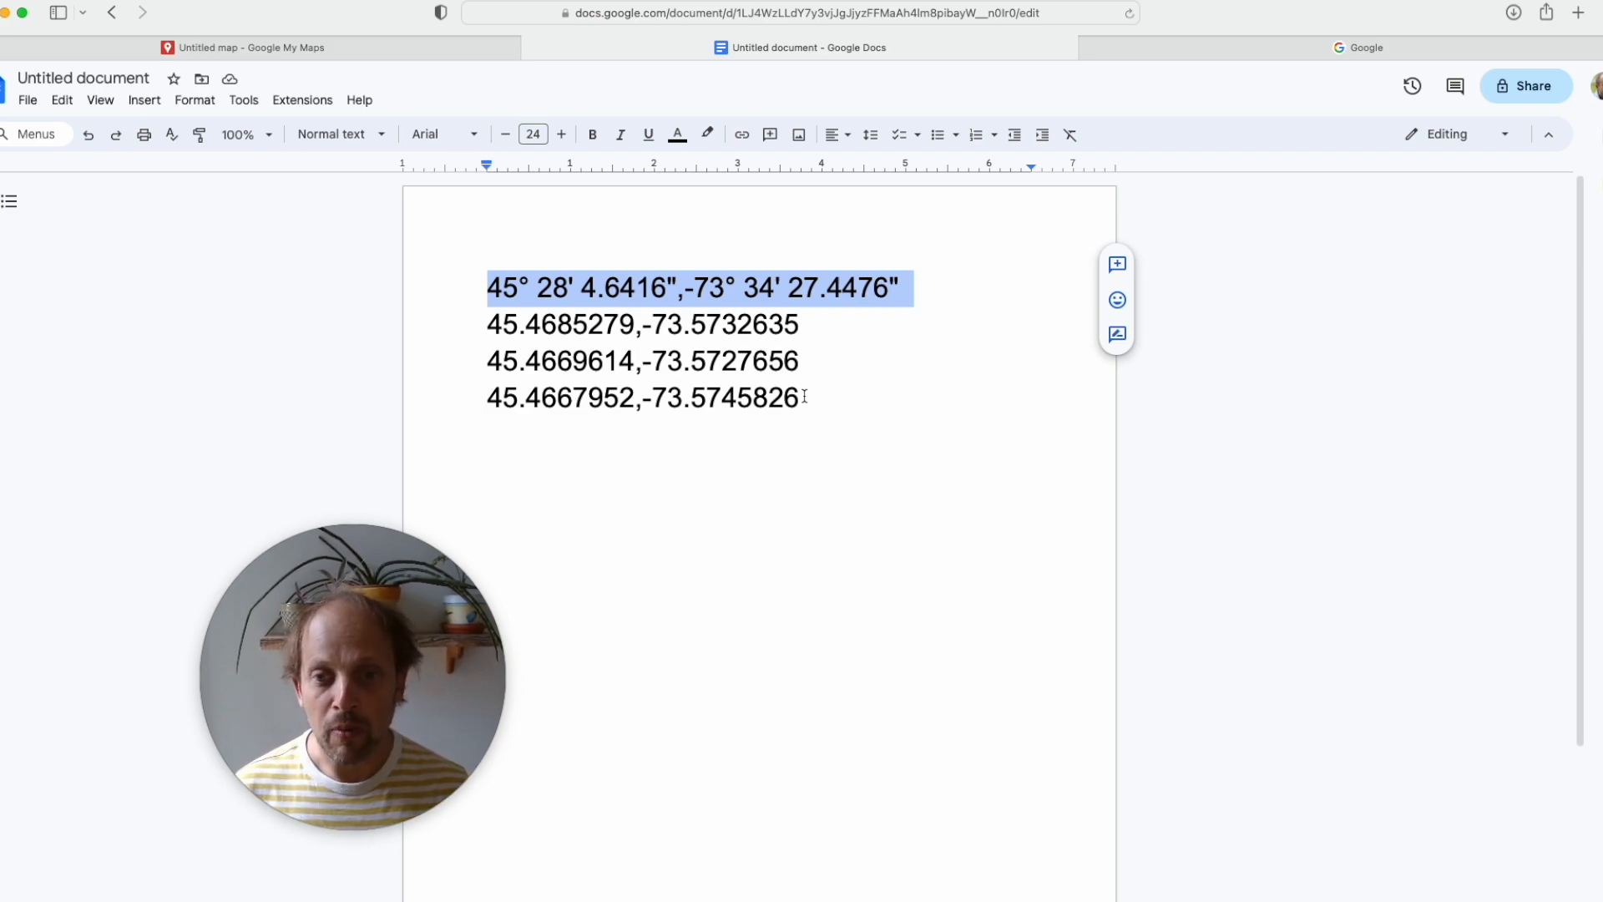
key(ctrl+shift+Tab)
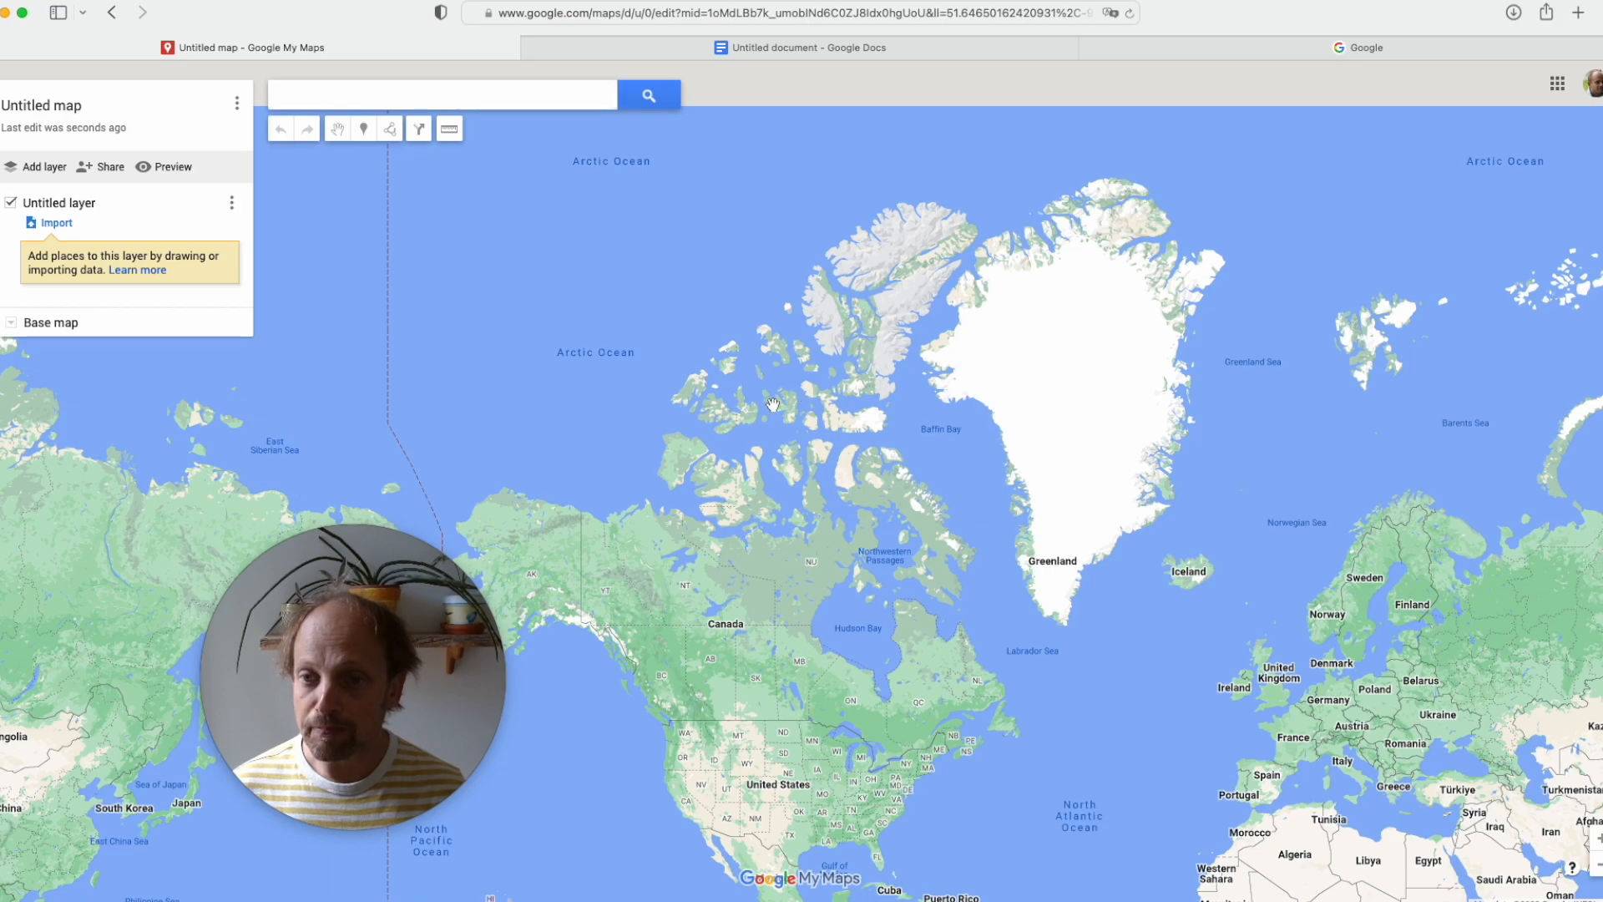
Copy the coordinates 45° 28' 4.6416",-73° 34' 27.4476" from the Google Docs document, search them in My Maps and add the point to the layer.
key(ctrl+Tab)
click(540, 288)
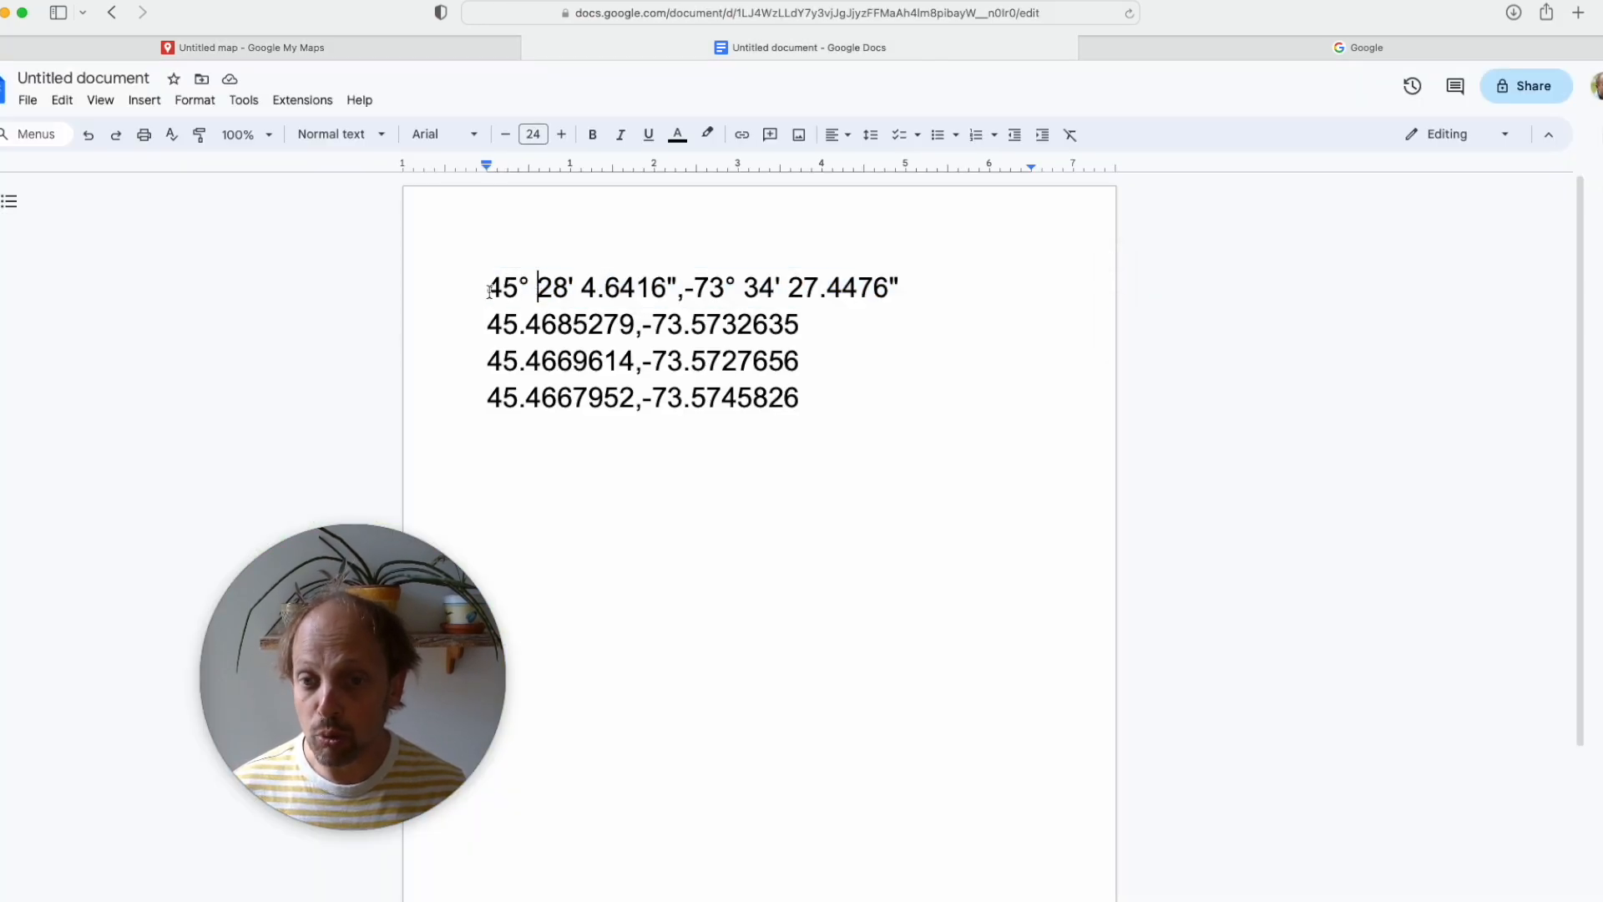
drag(489, 288, 898, 258)
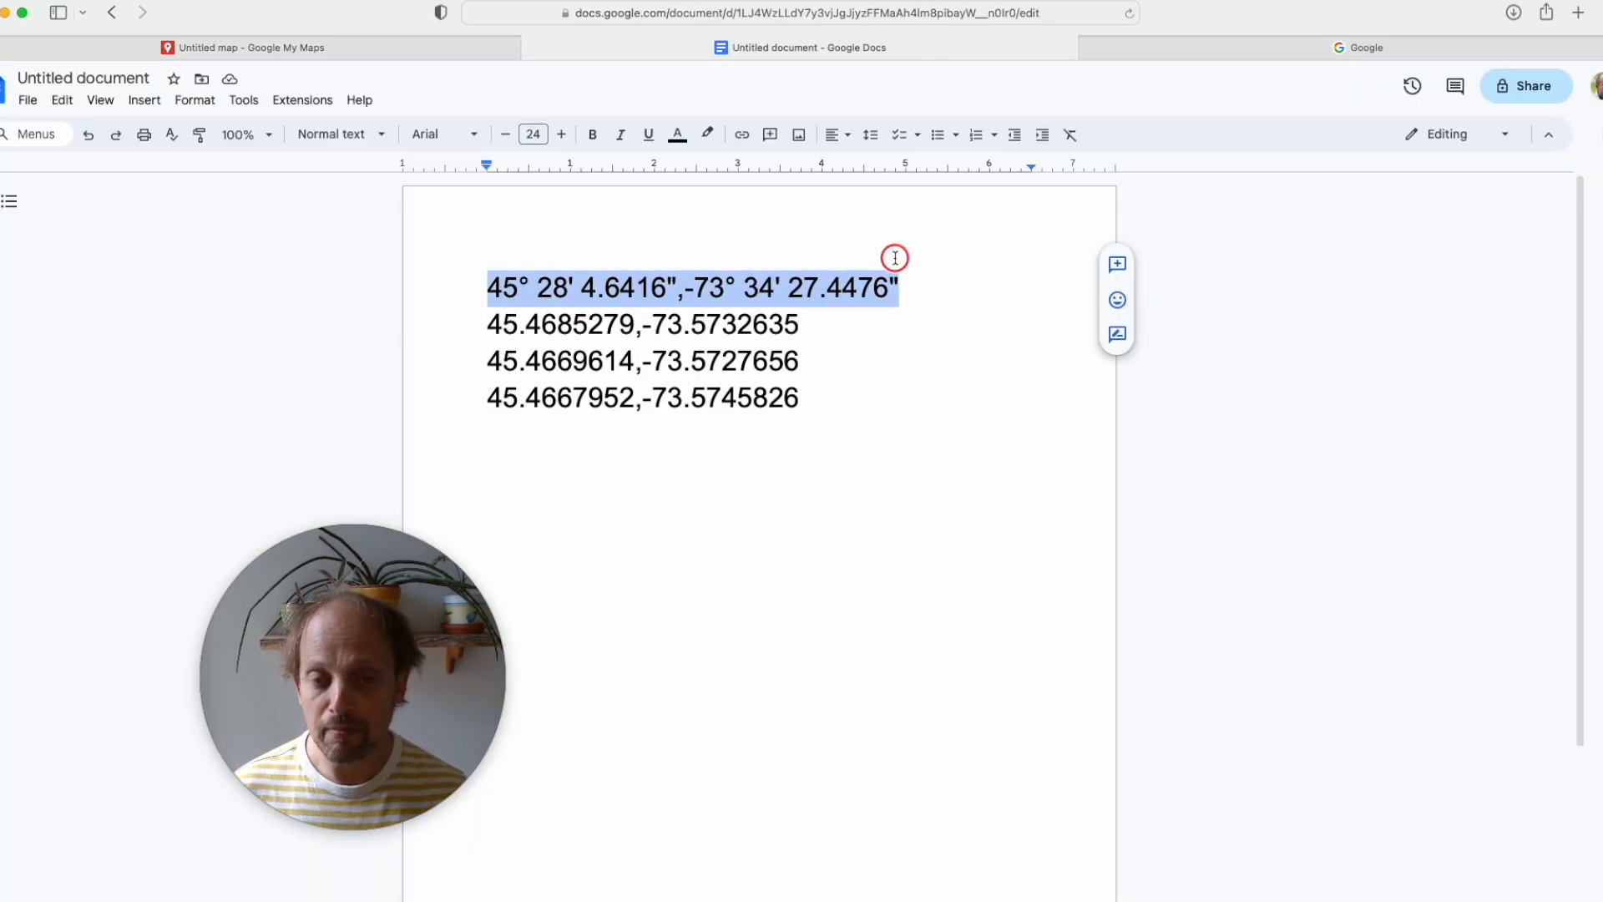
key(super+c)
key(ctrl+shift+Tab)
click(436, 104)
key(super+v)
click(641, 100)
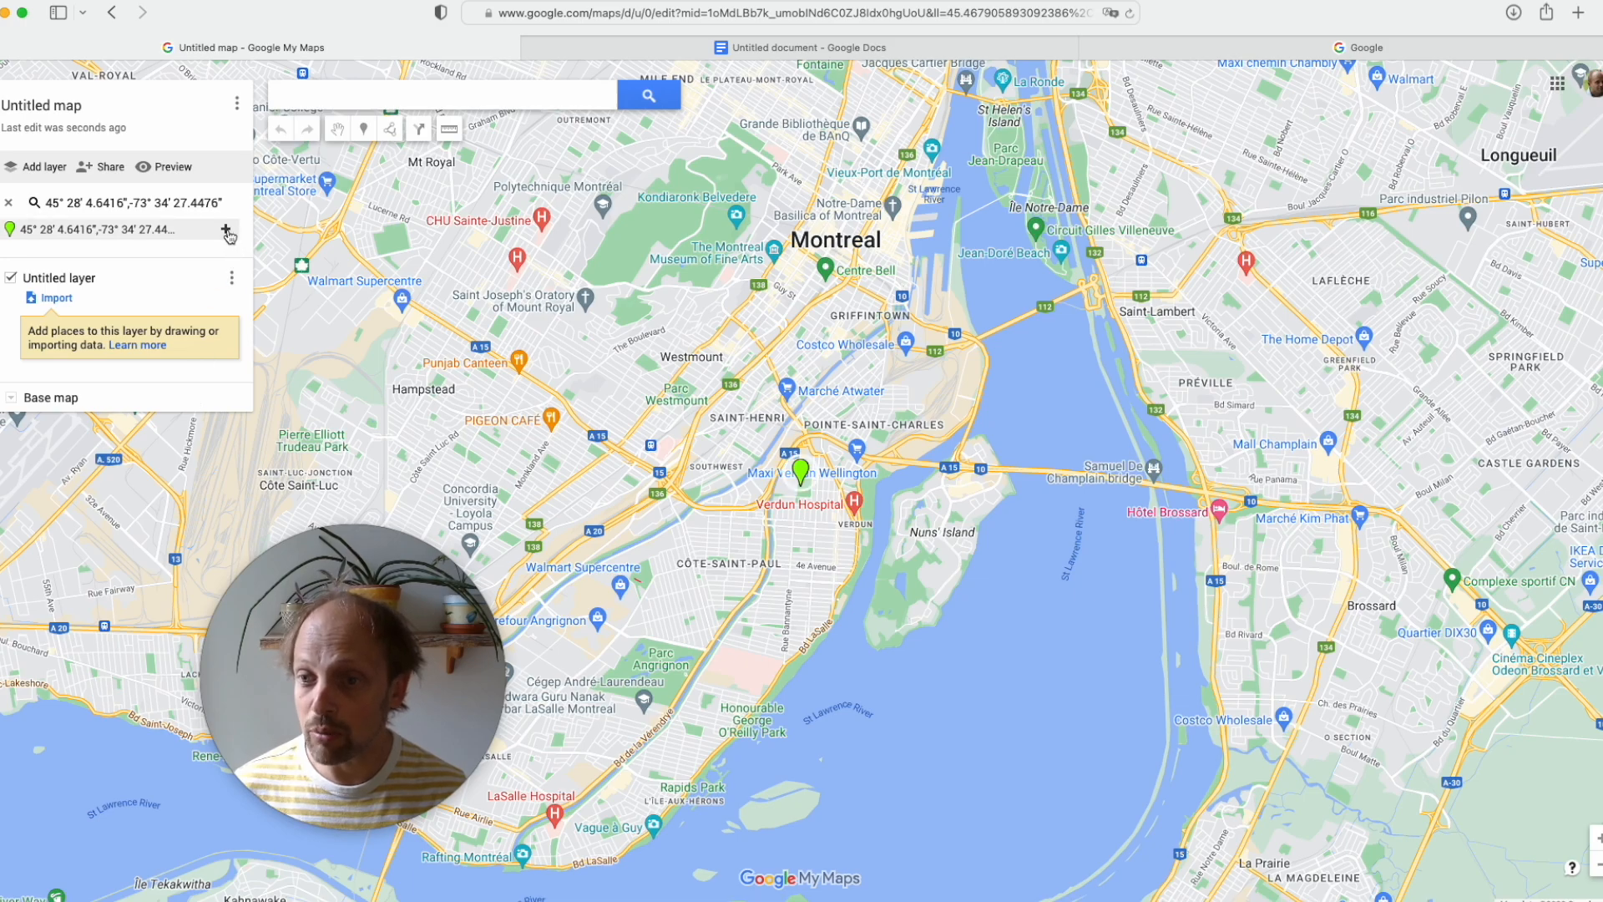
click(227, 231)
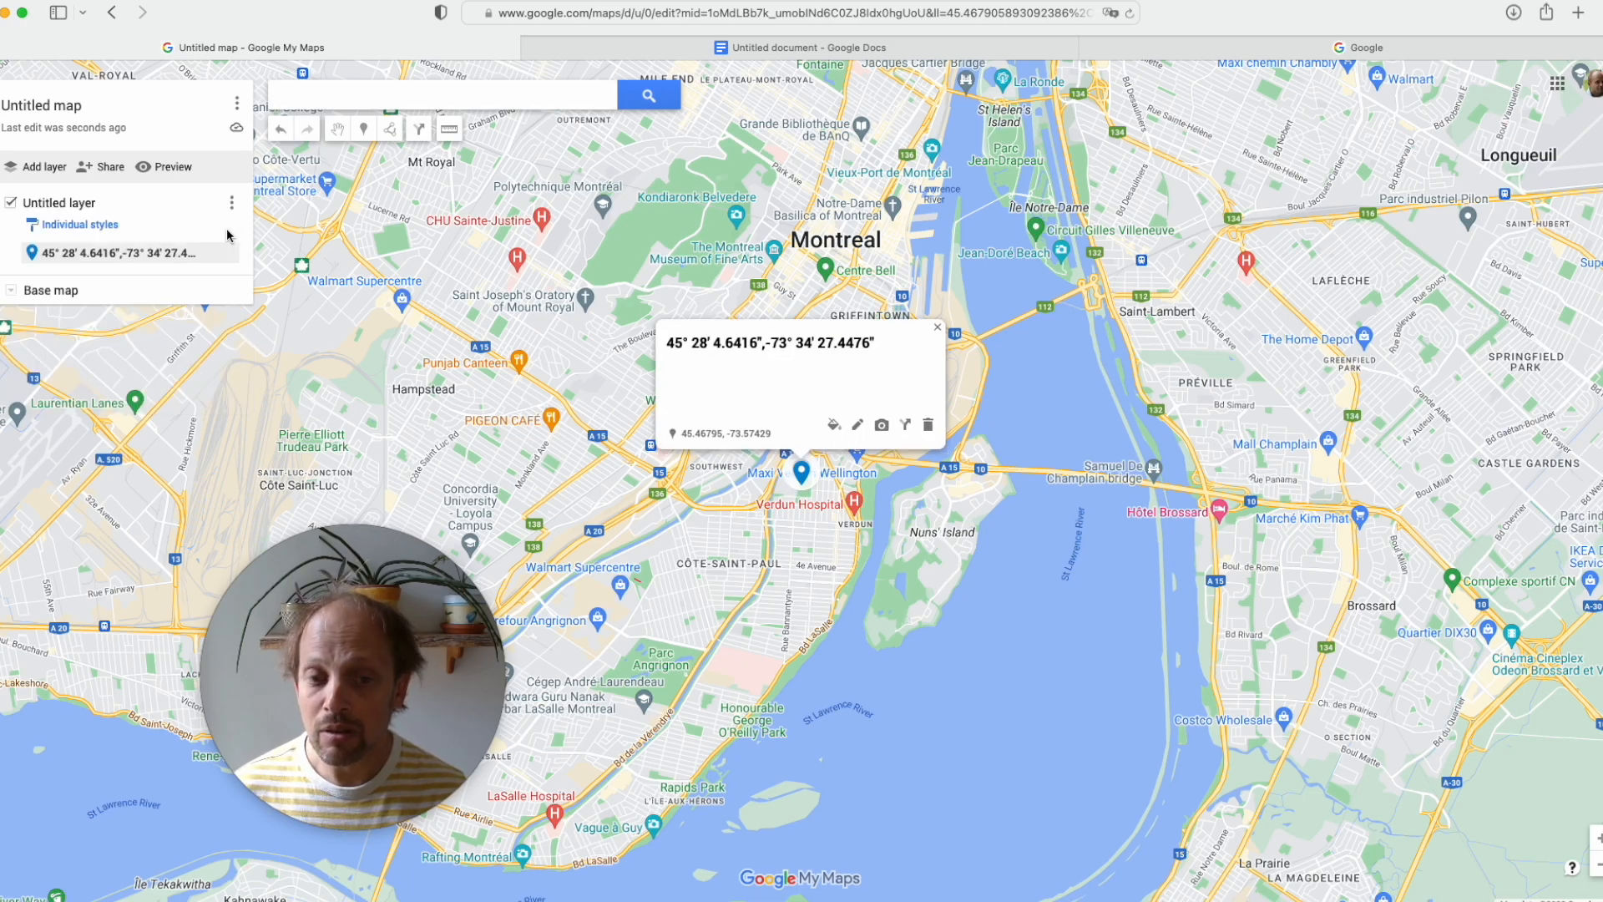
Copy 45.4685279,-73.5732635 from the document, search for it on the map and add the point to the layer.
key(ctrl+Tab)
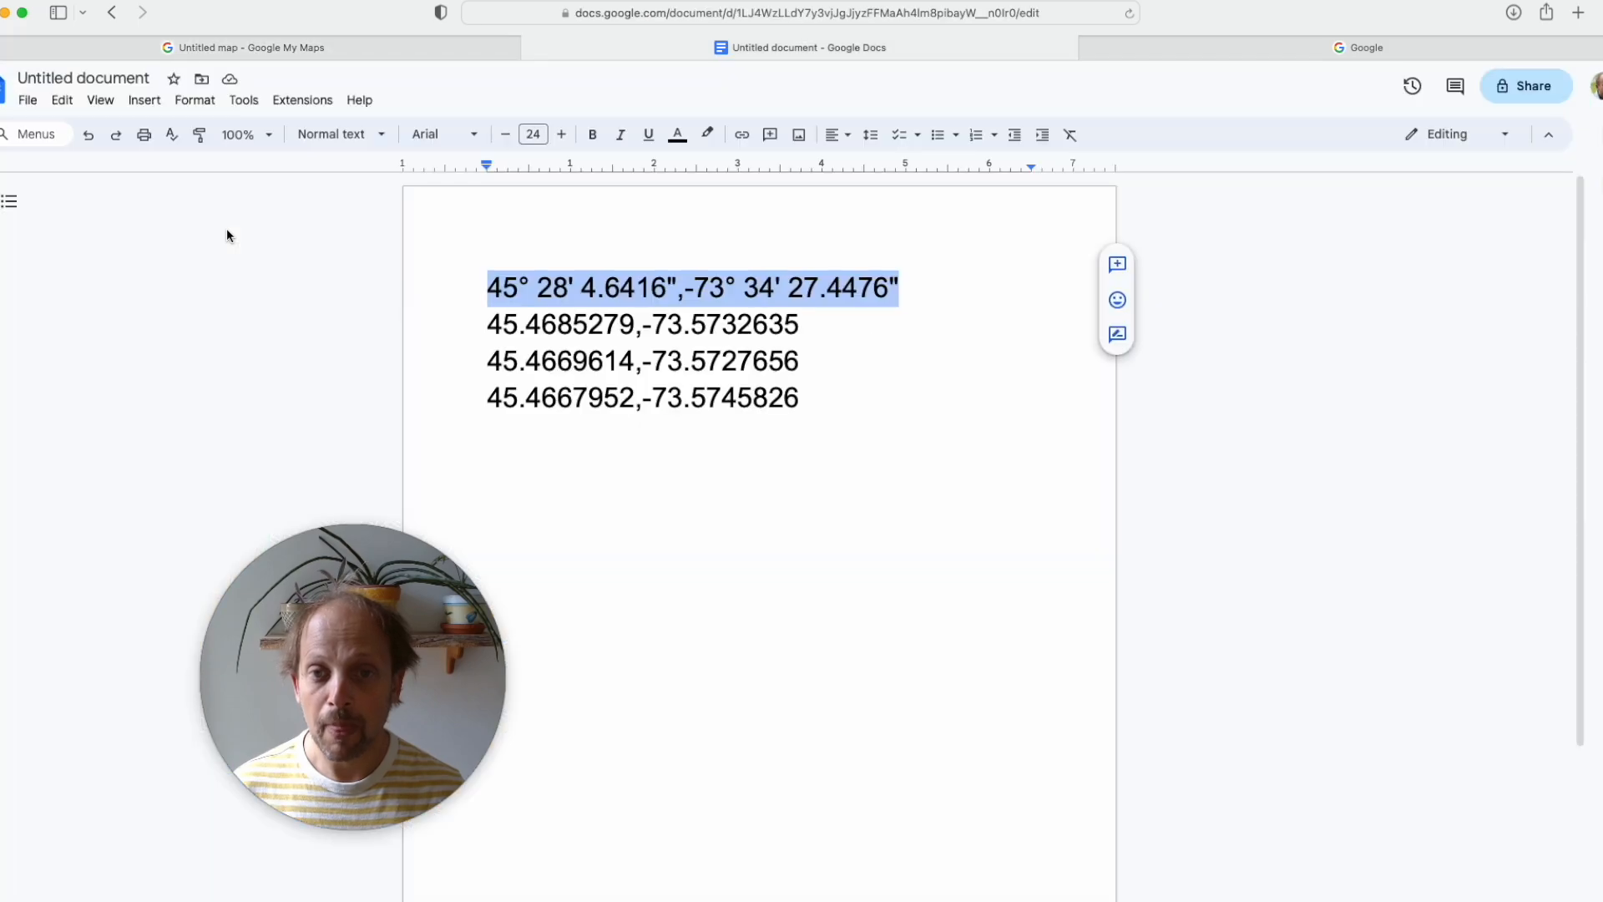
drag(813, 325, 481, 330)
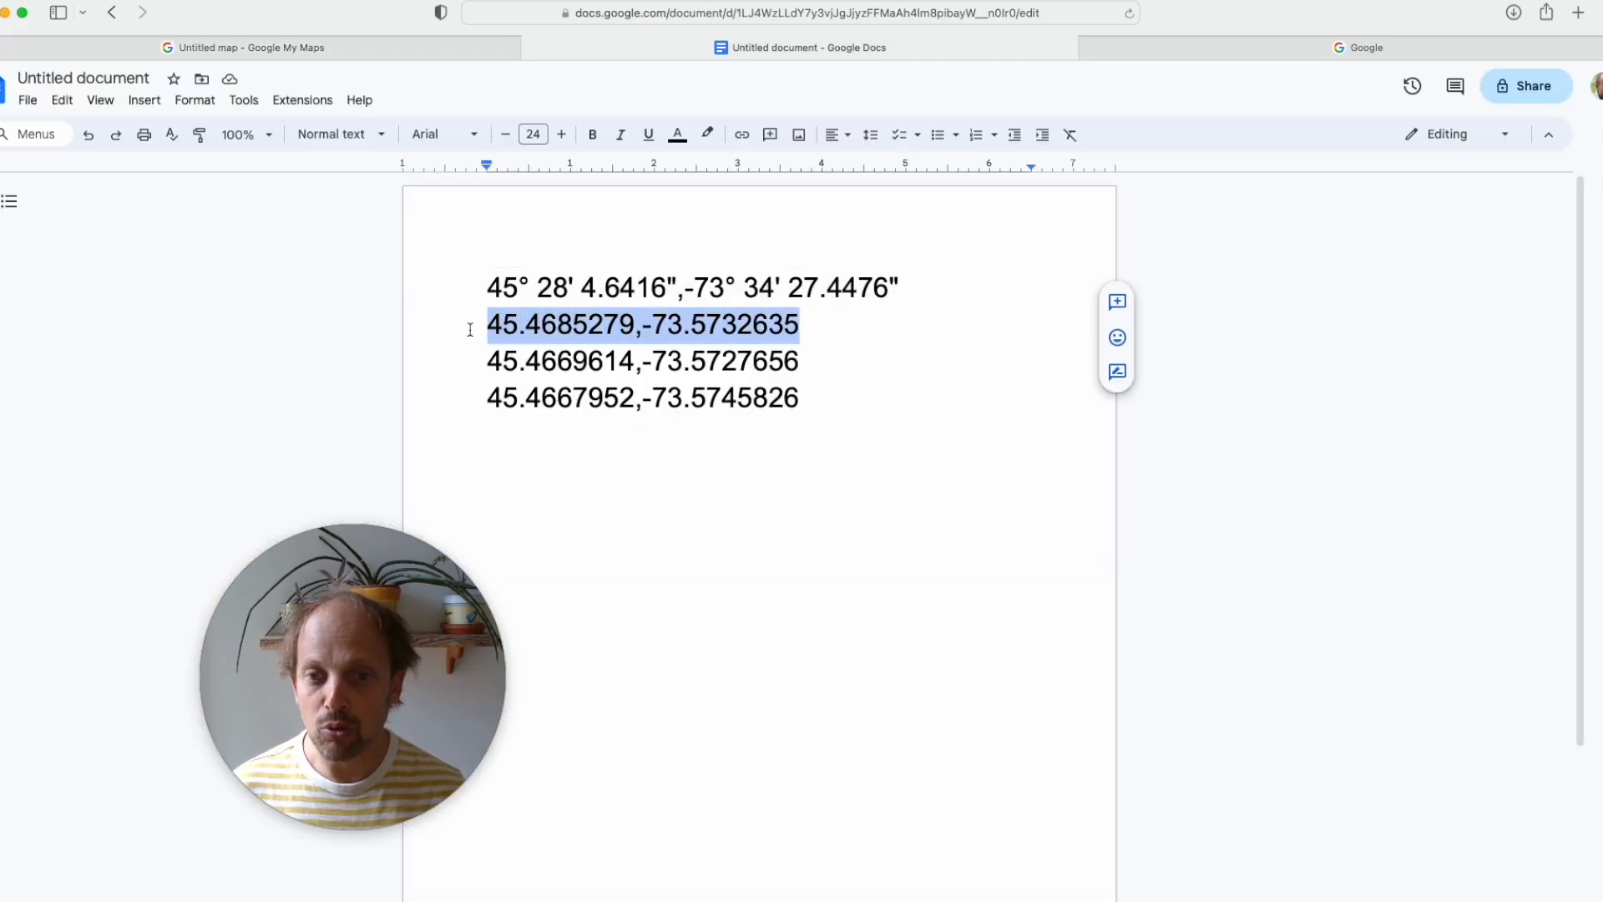
key(super+c)
key(ctrl+shift+Tab)
click(478, 99)
key(super+v)
key(Return)
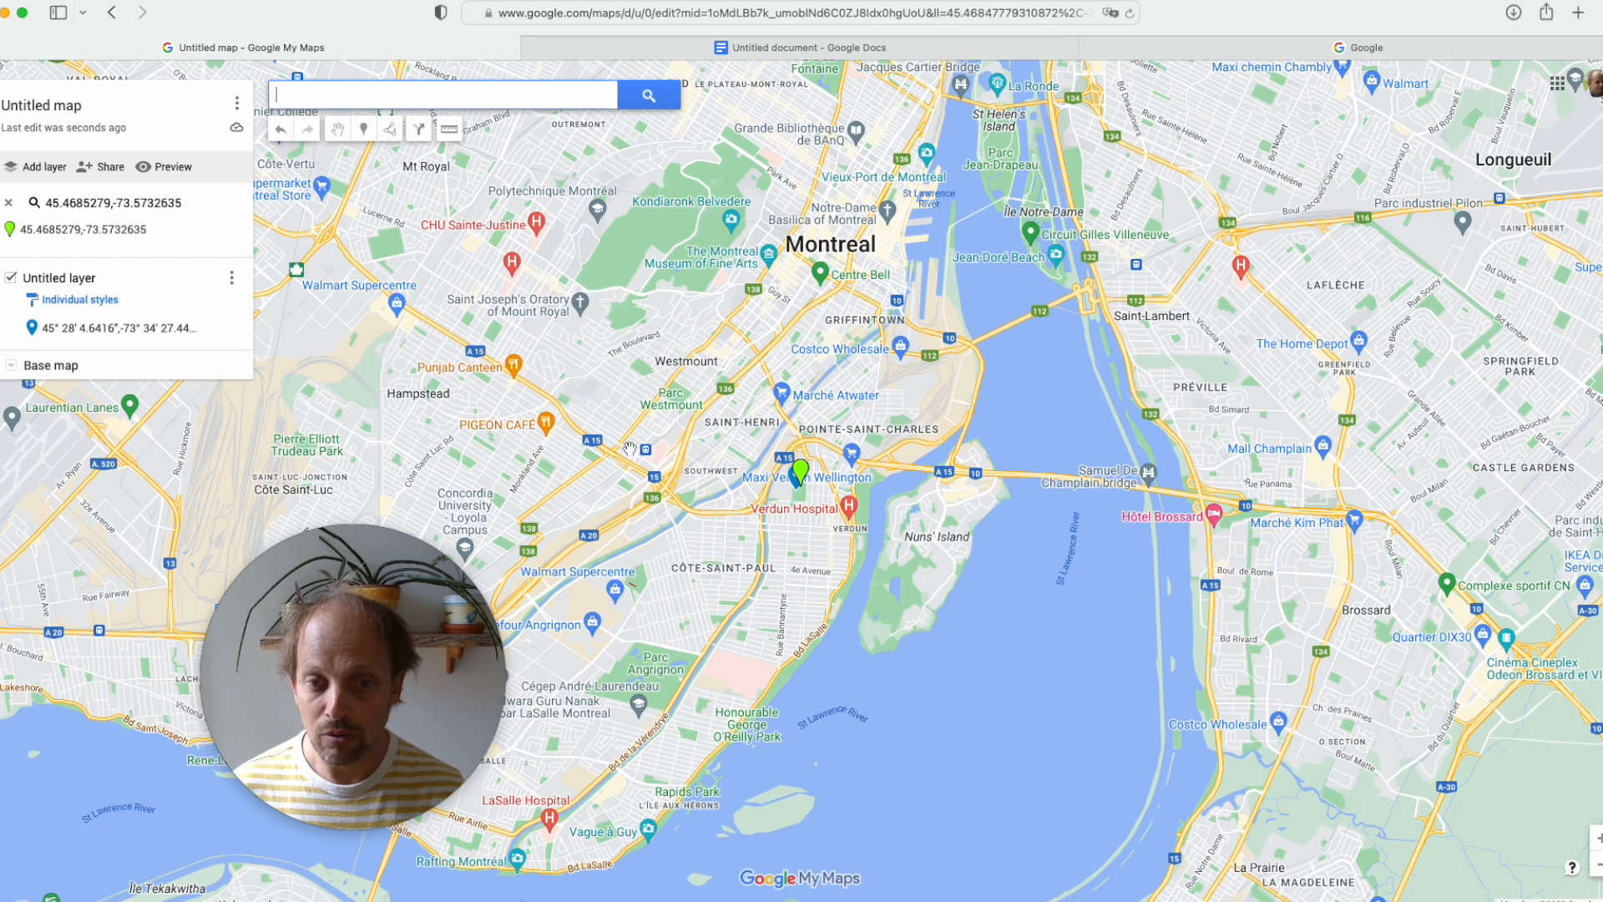
click(228, 229)
Copy 45.4669614,-73.5727656 from the document, search for it on the map and add the point to the layer.
key(ctrl+Tab)
drag(804, 362, 490, 360)
key(ctrl+shift+Tab)
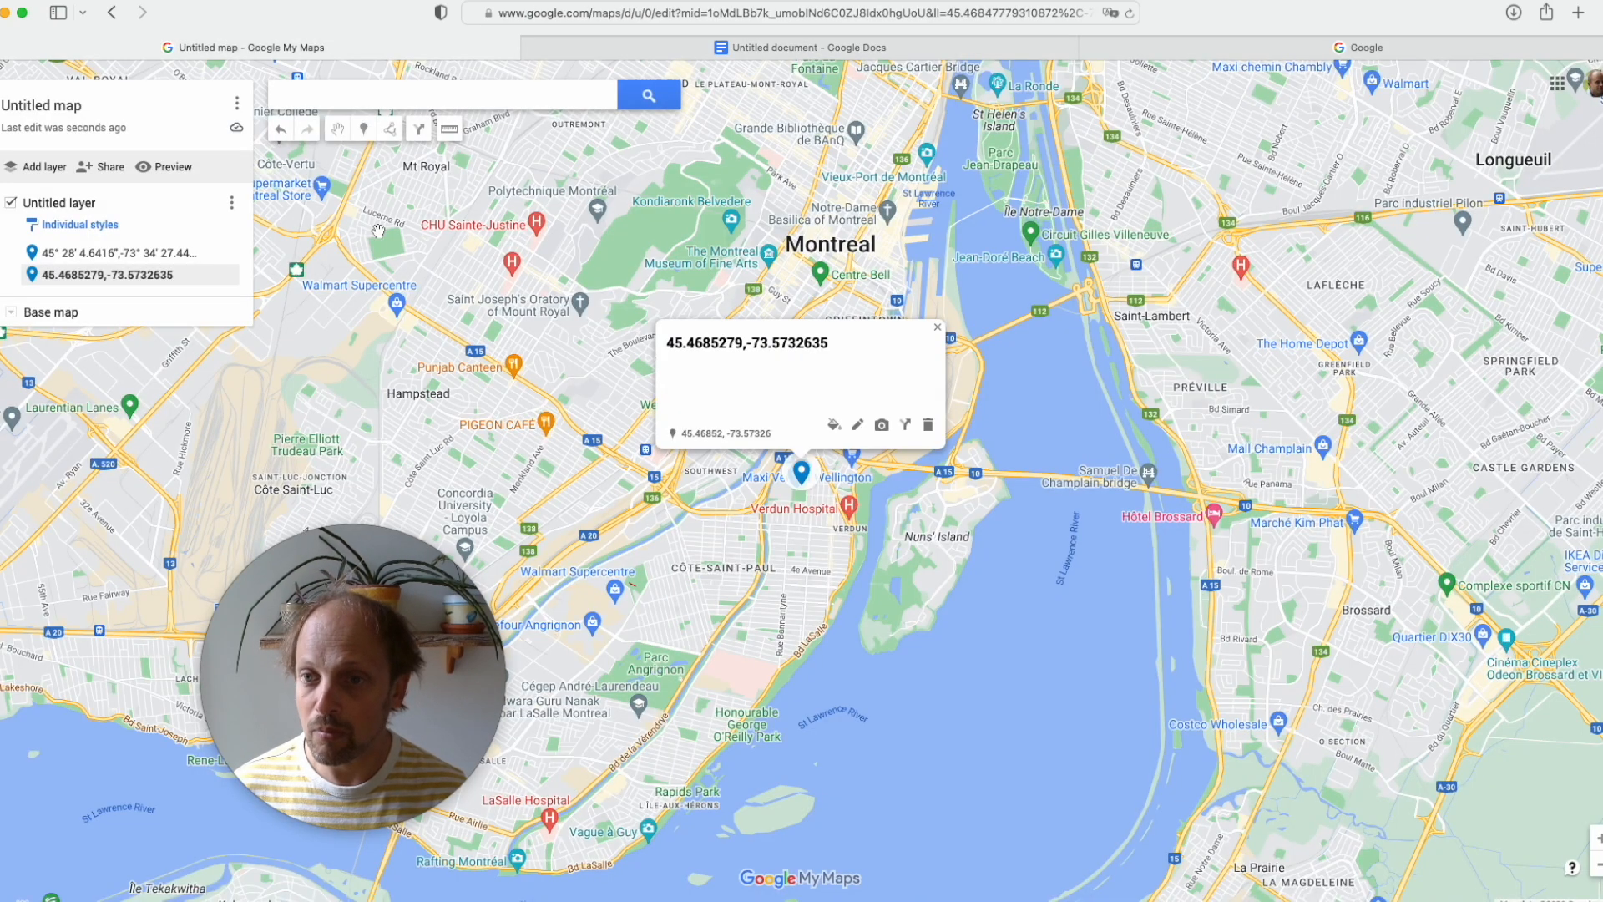
click(391, 97)
key(ctrl+v)
key(Return)
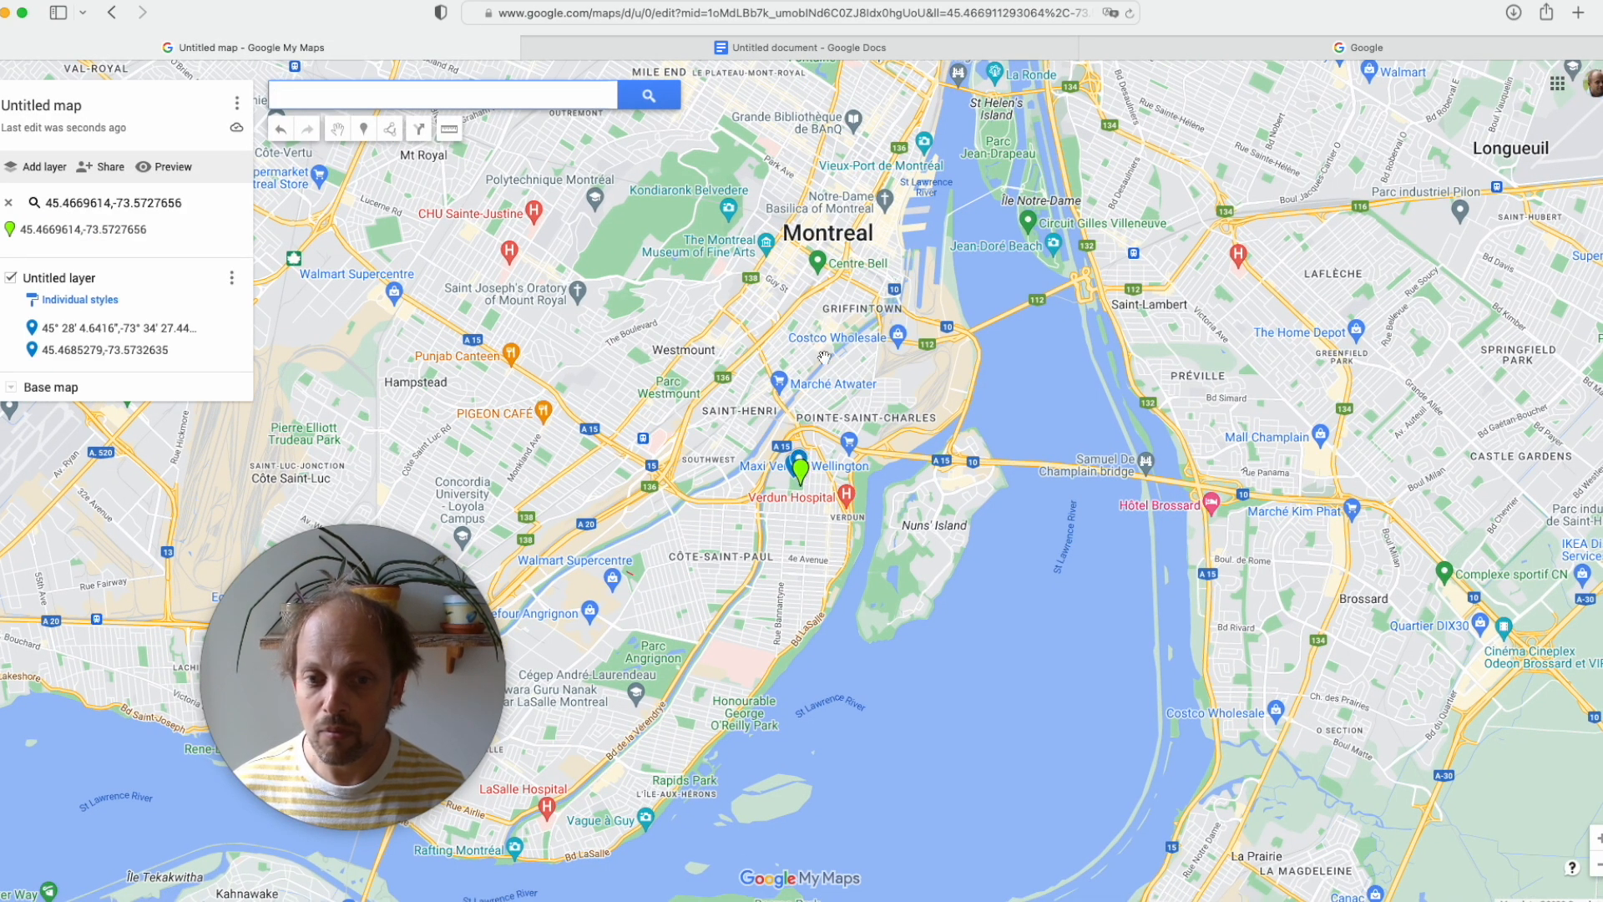
click(227, 229)
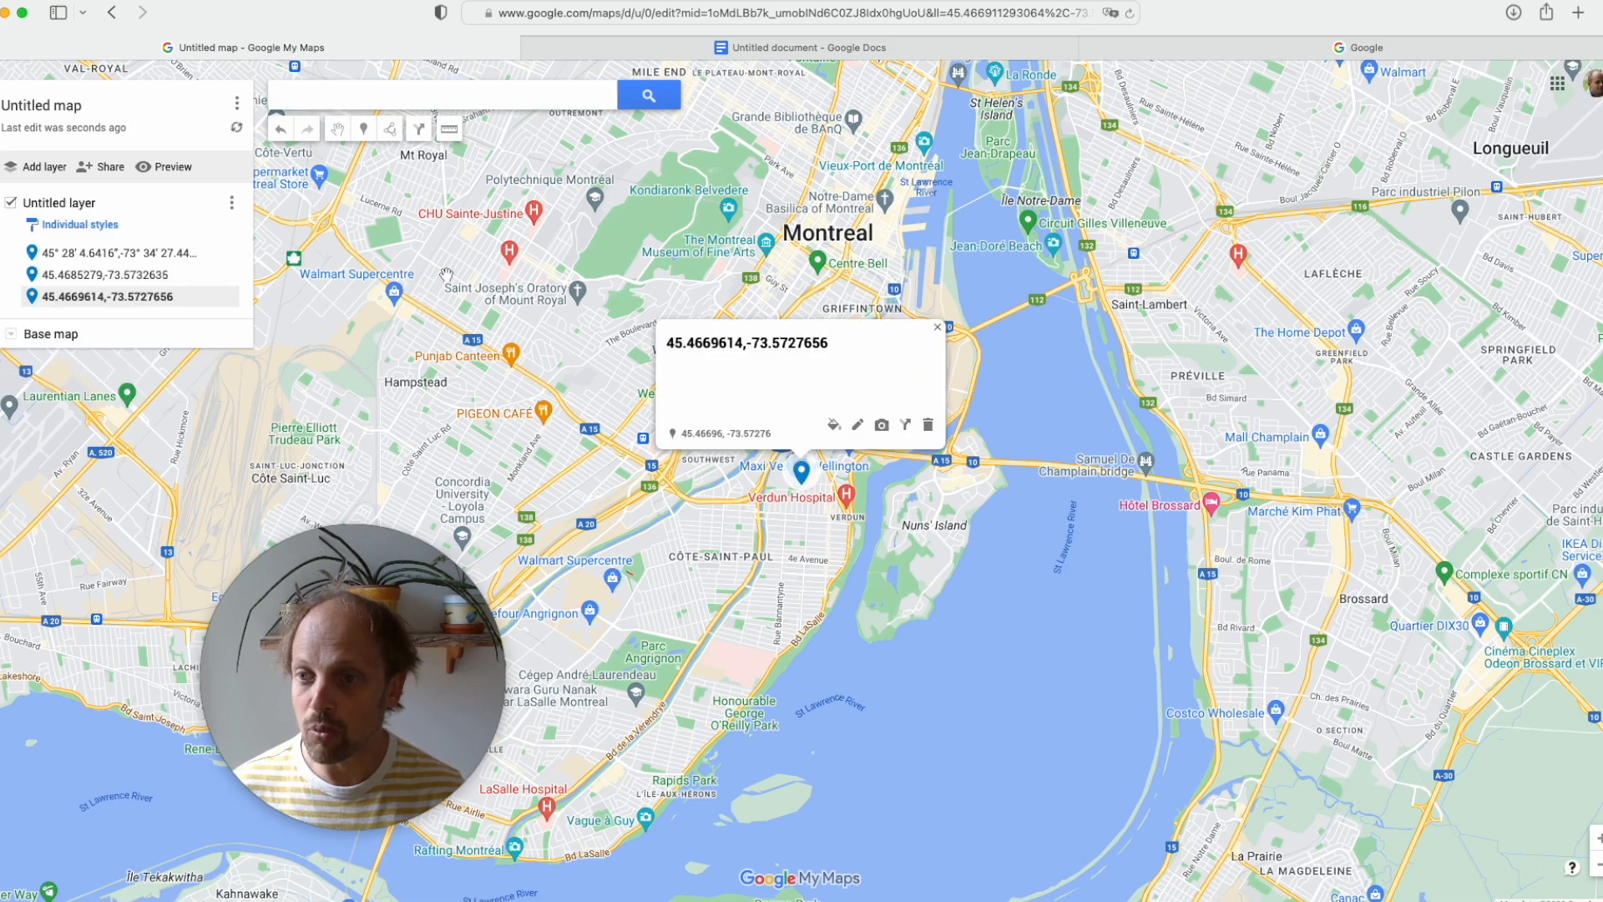
Copy 45.4667952,-73.5745826 from the document, add the searched point to the layer and dismiss its info window.
key(ctrl+Tab)
drag(843, 411, 487, 401)
key(ctrl+shift+Tab)
click(448, 100)
key(ctrl+v)
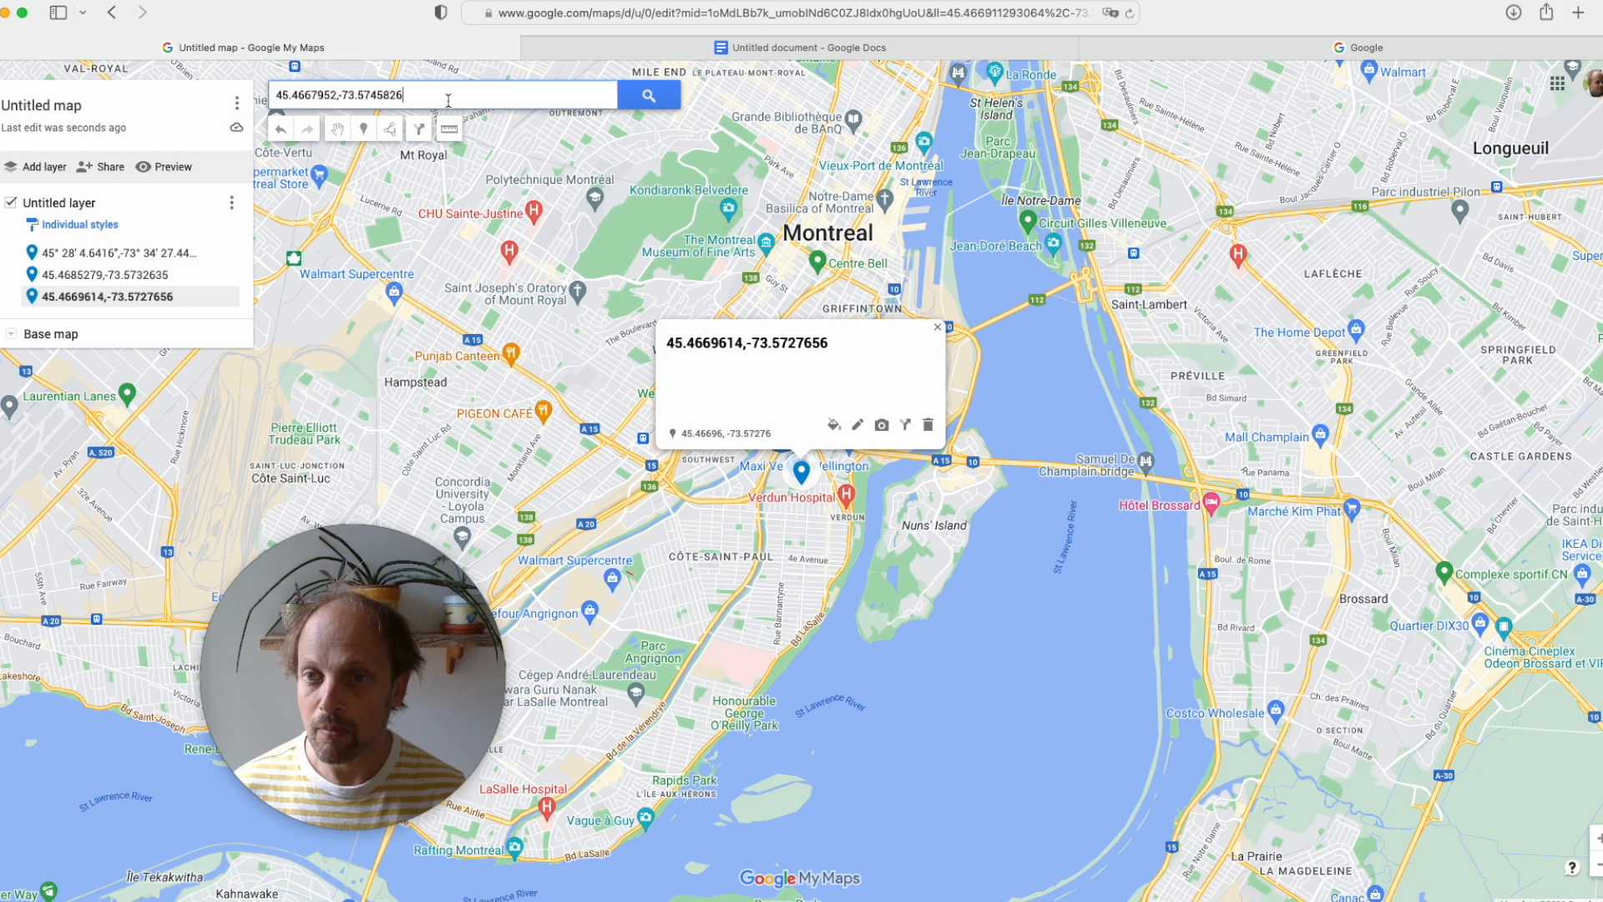
key(Return)
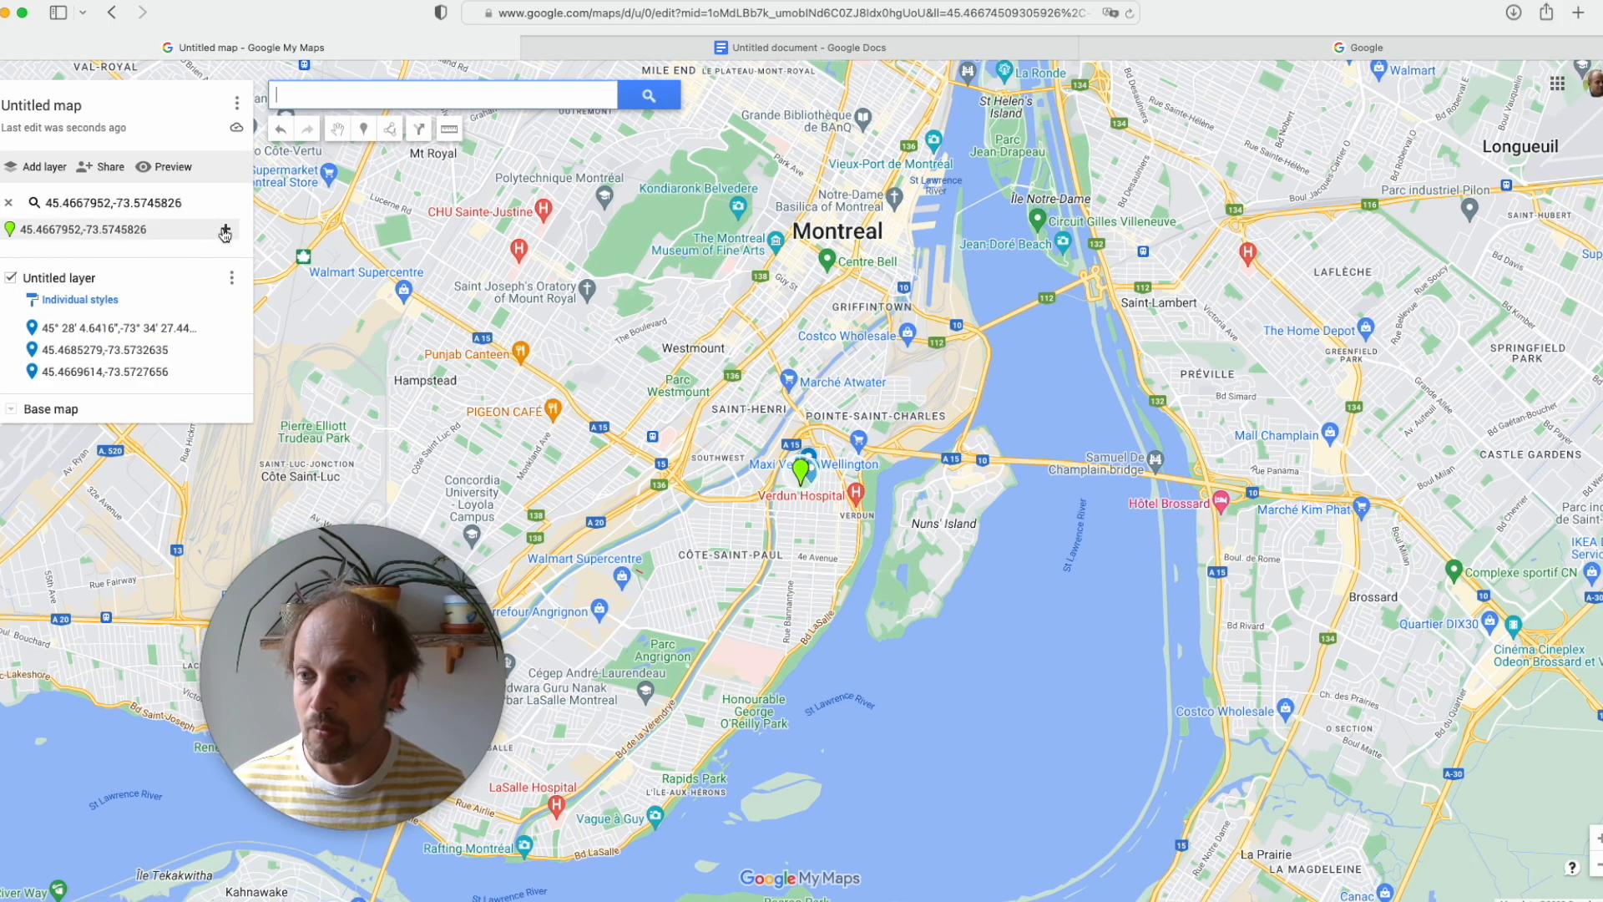
click(222, 230)
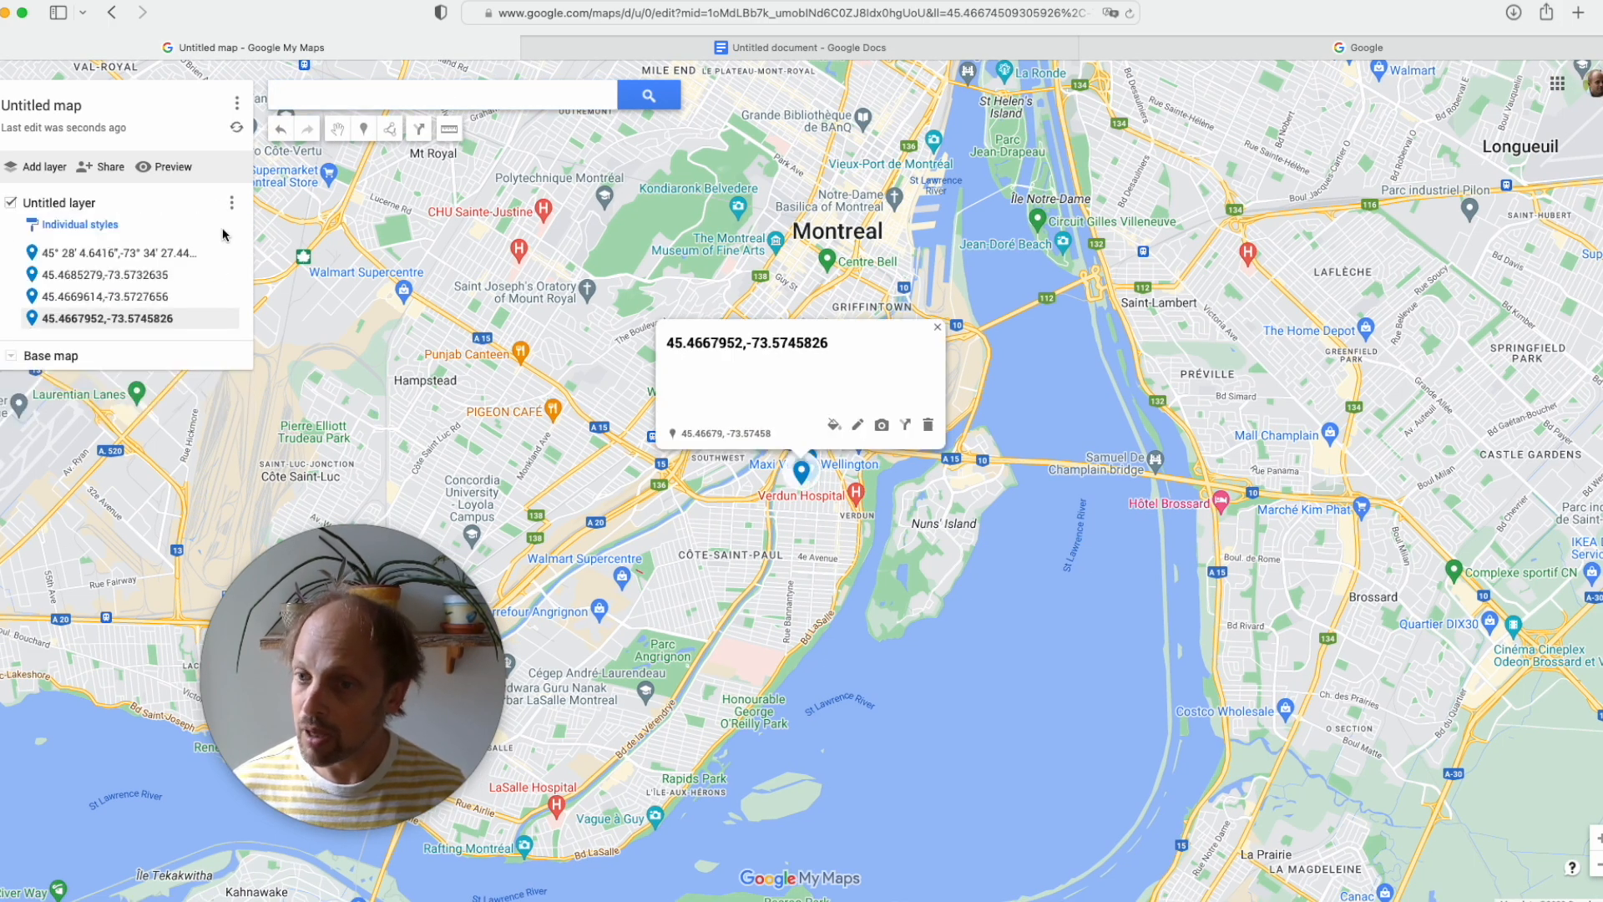
click(937, 328)
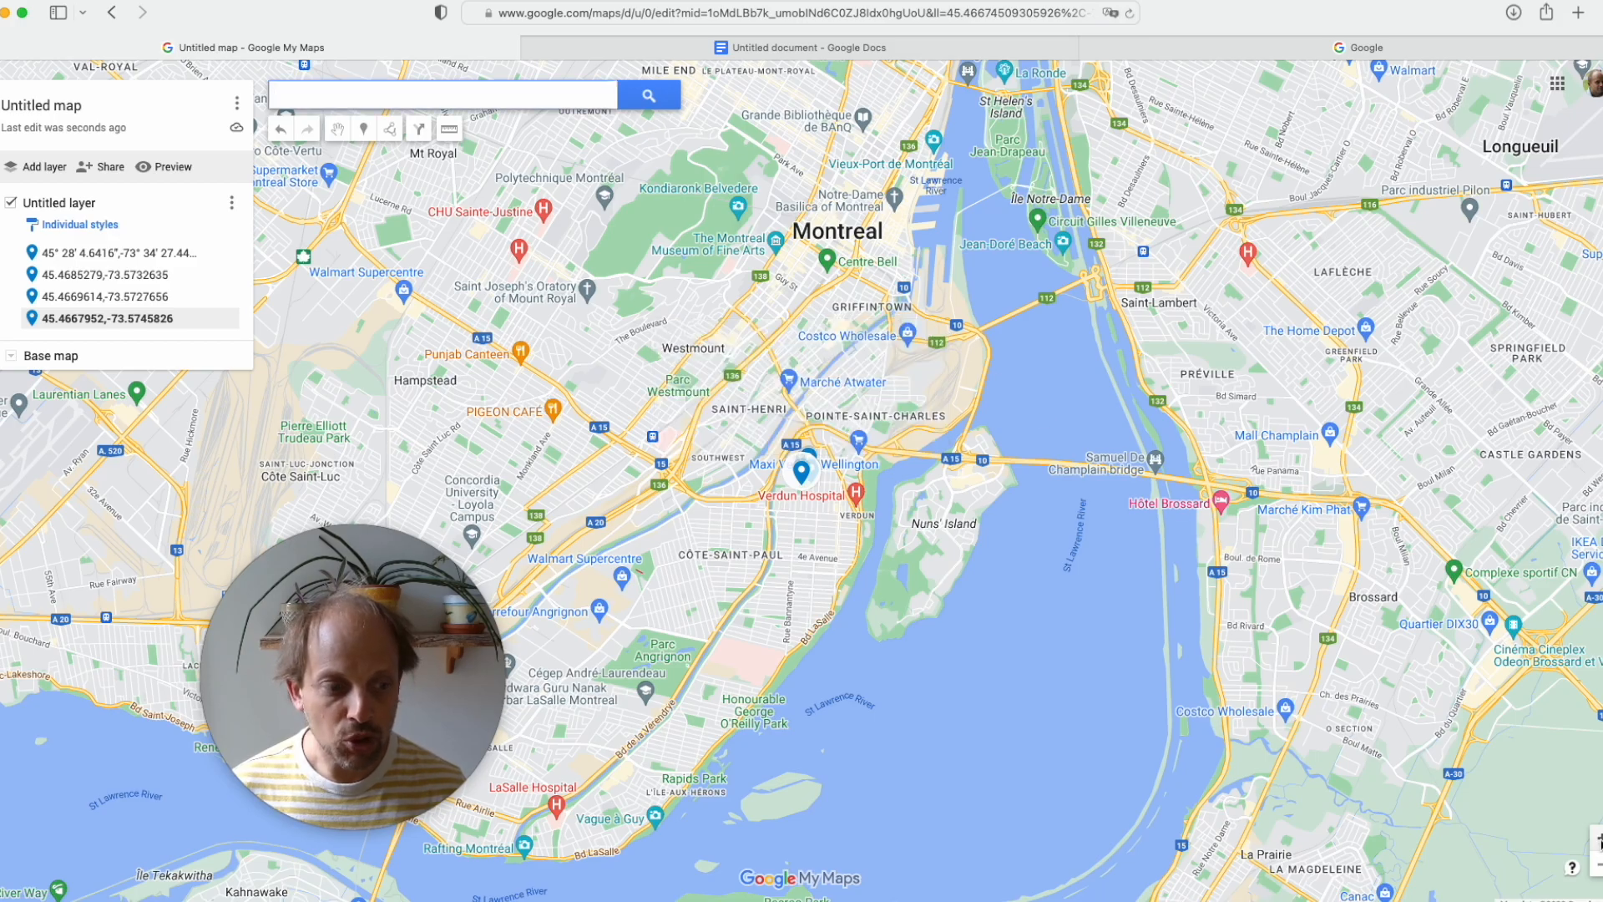
Zoom in on the park around the four markers and examine how they are laid out.
click(1598, 839)
click(1598, 840)
click(1598, 840)
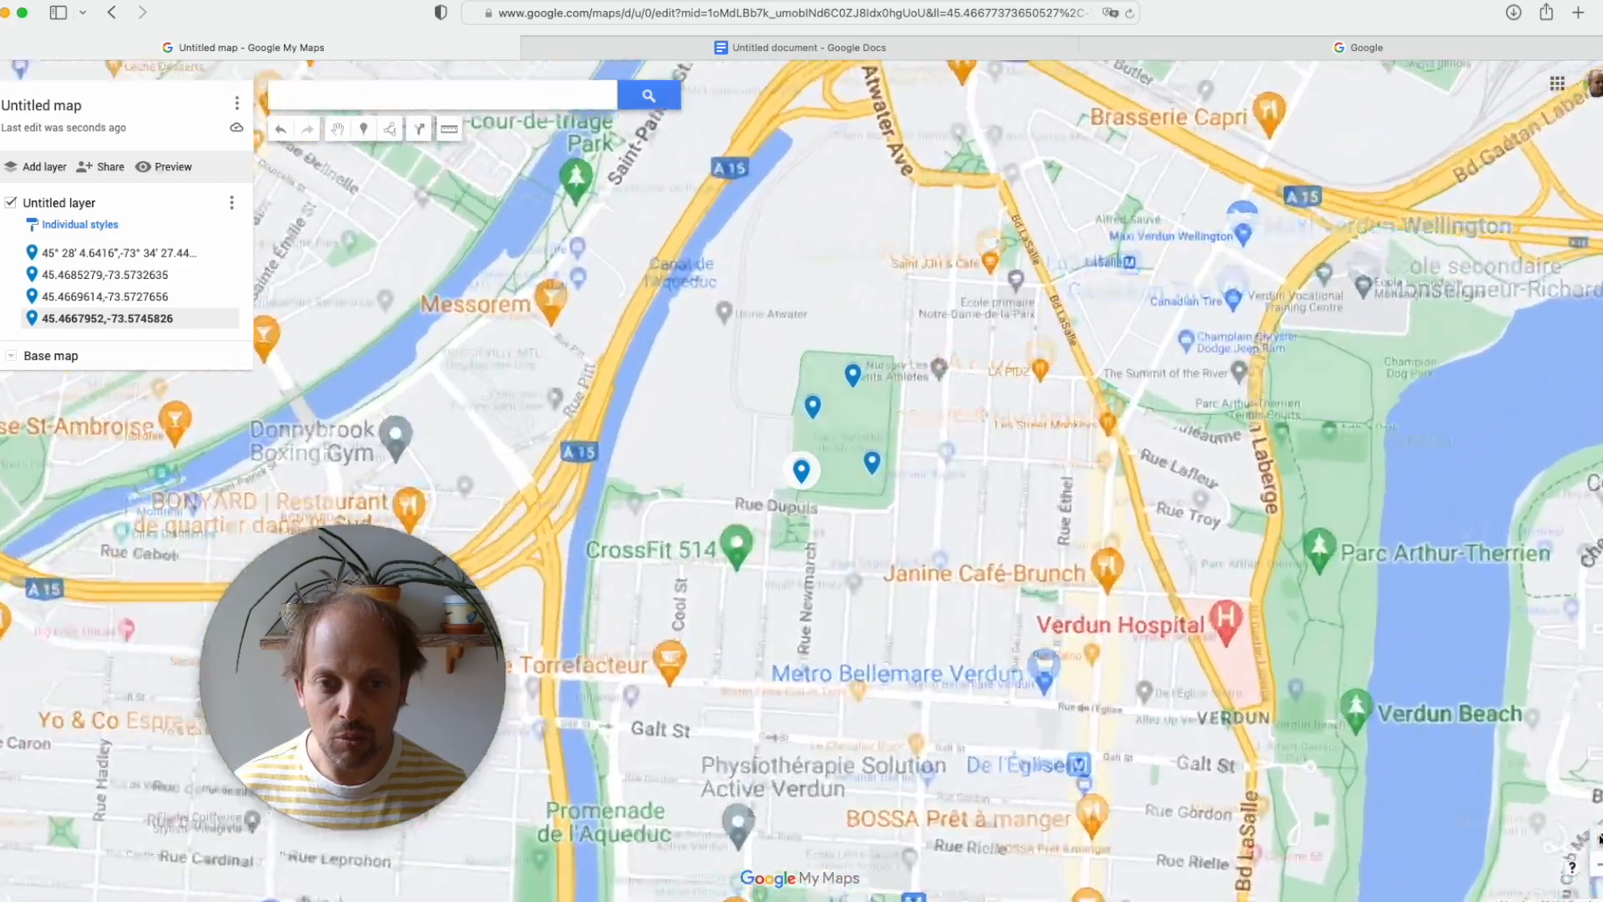
click(1598, 840)
drag(1017, 646, 975, 734)
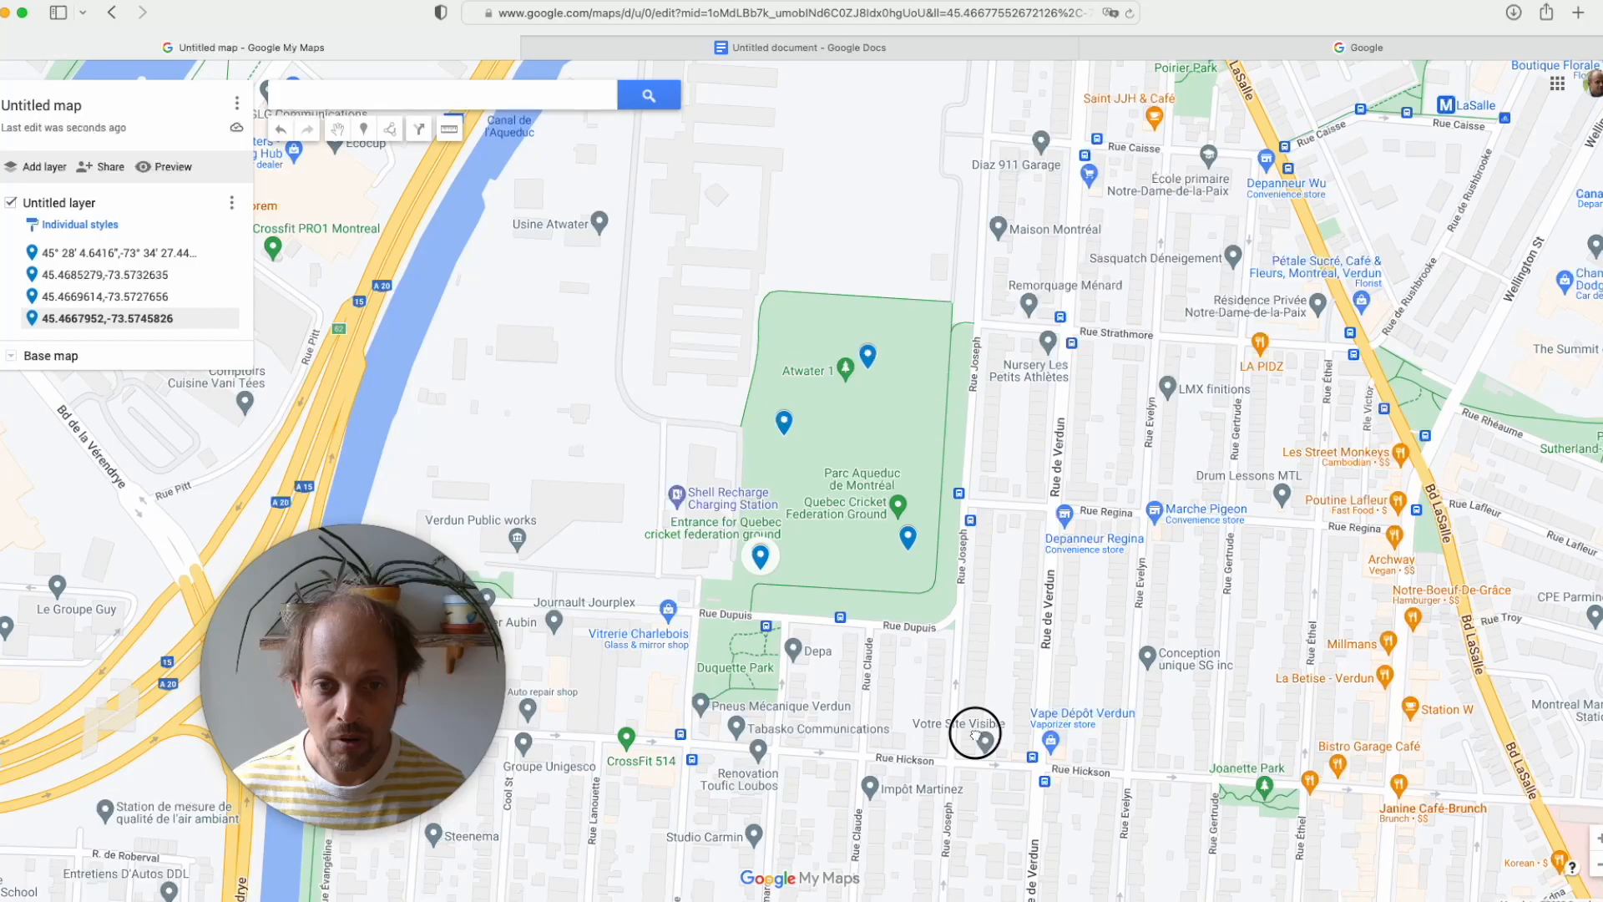
click(1597, 840)
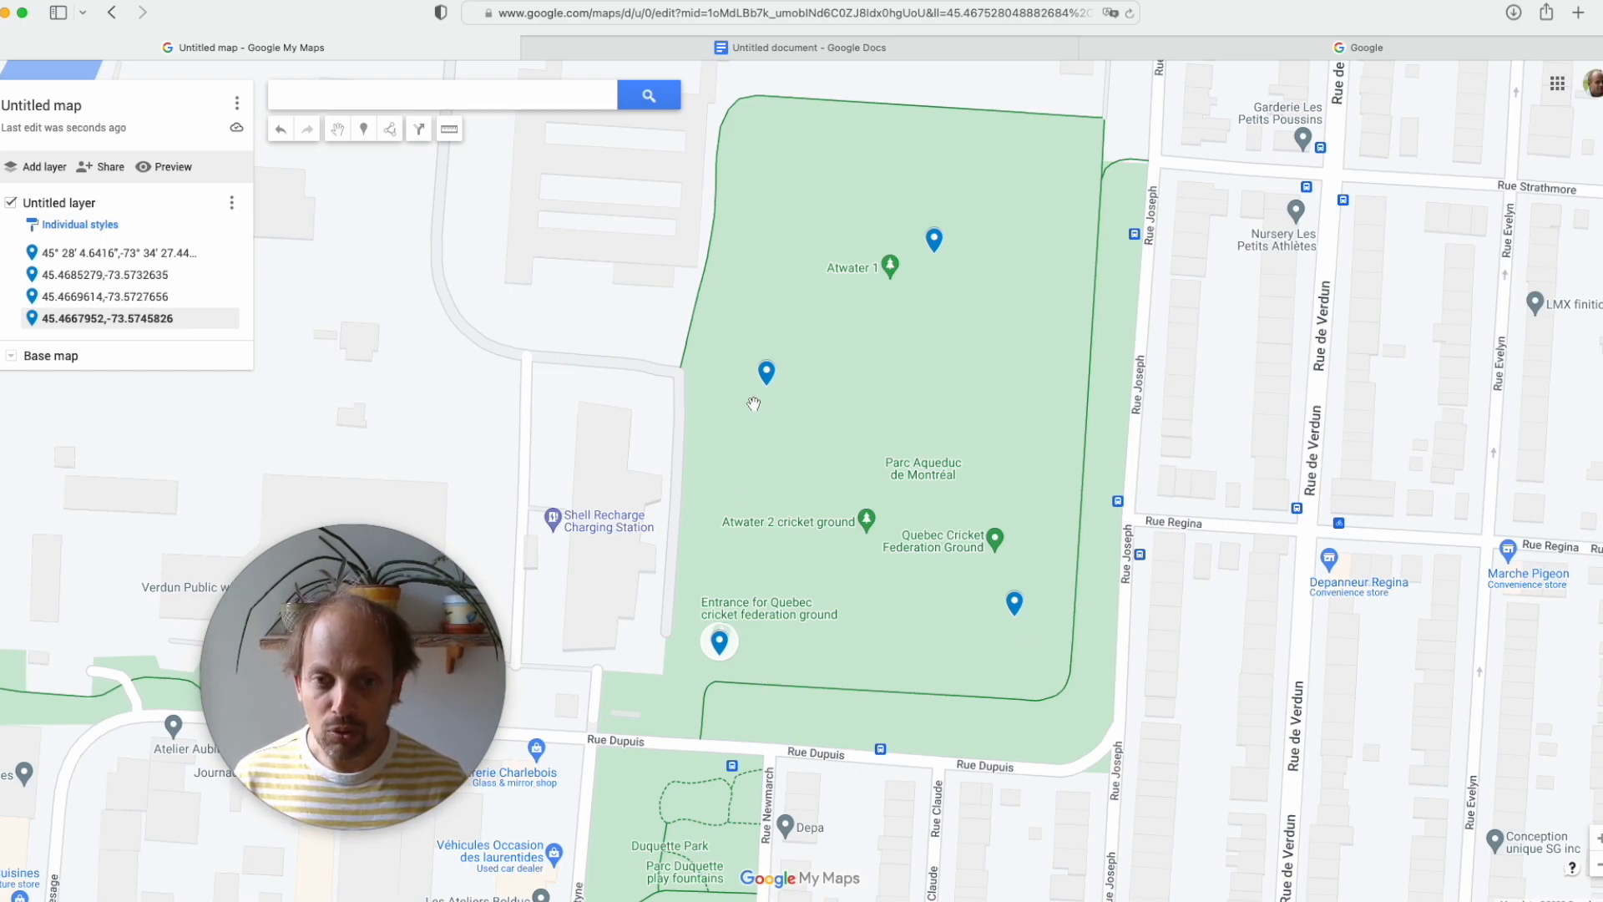
drag(754, 405, 560, 394)
drag(662, 386, 922, 425)
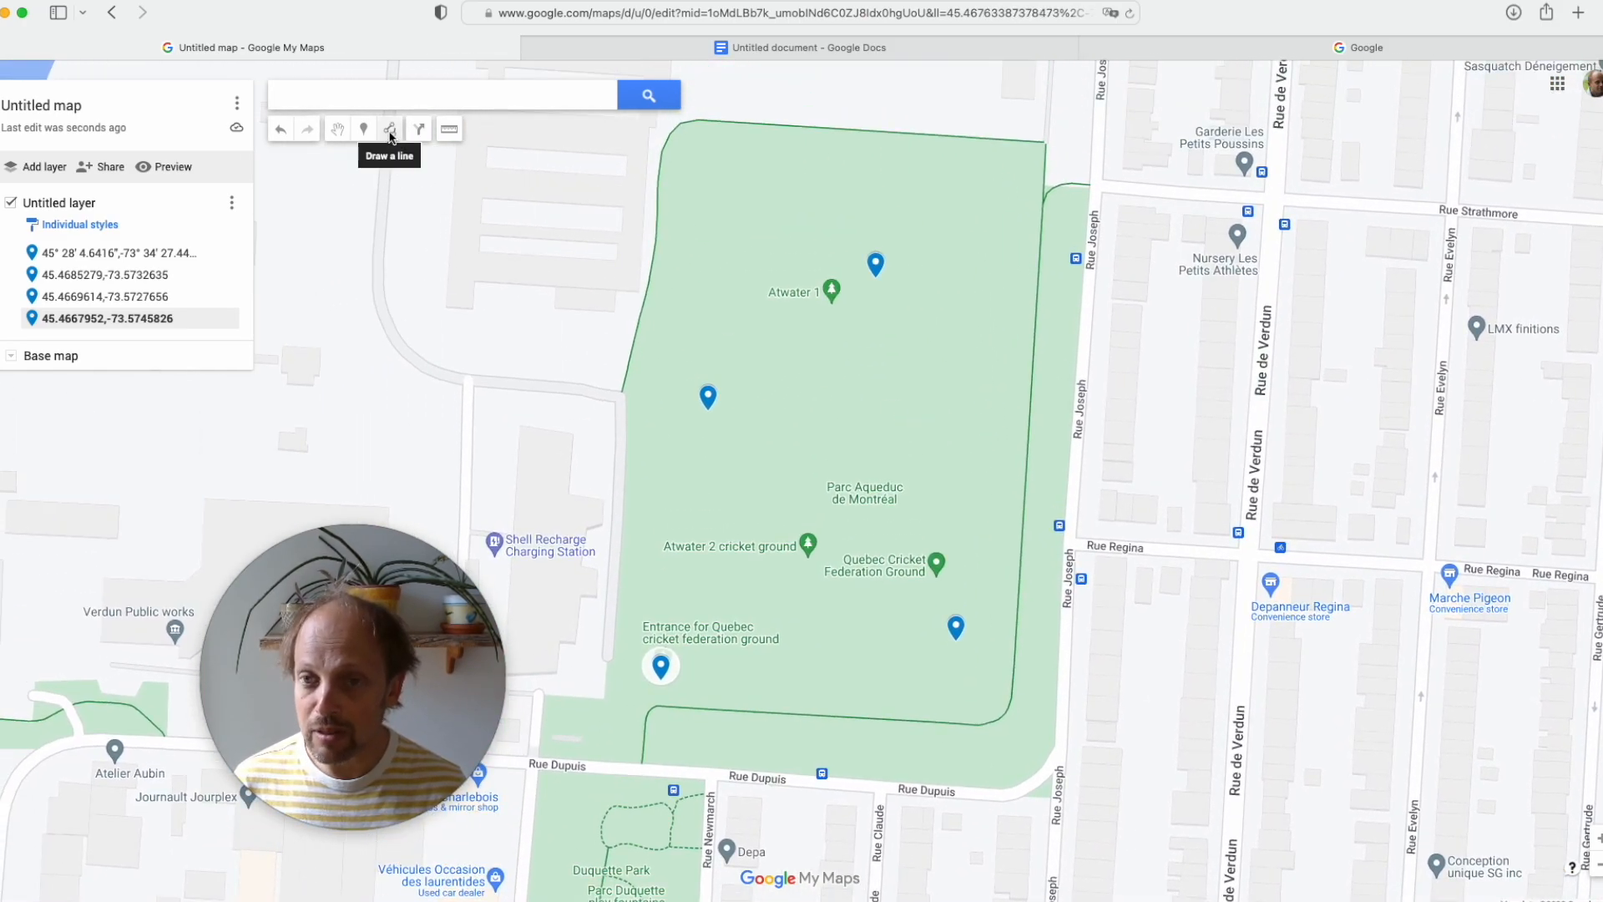
Draw a closed polygon in the park with the line tool, using the four markers as its corners.
scroll(390, 136, up, 5)
scroll(390, 136, up, 2)
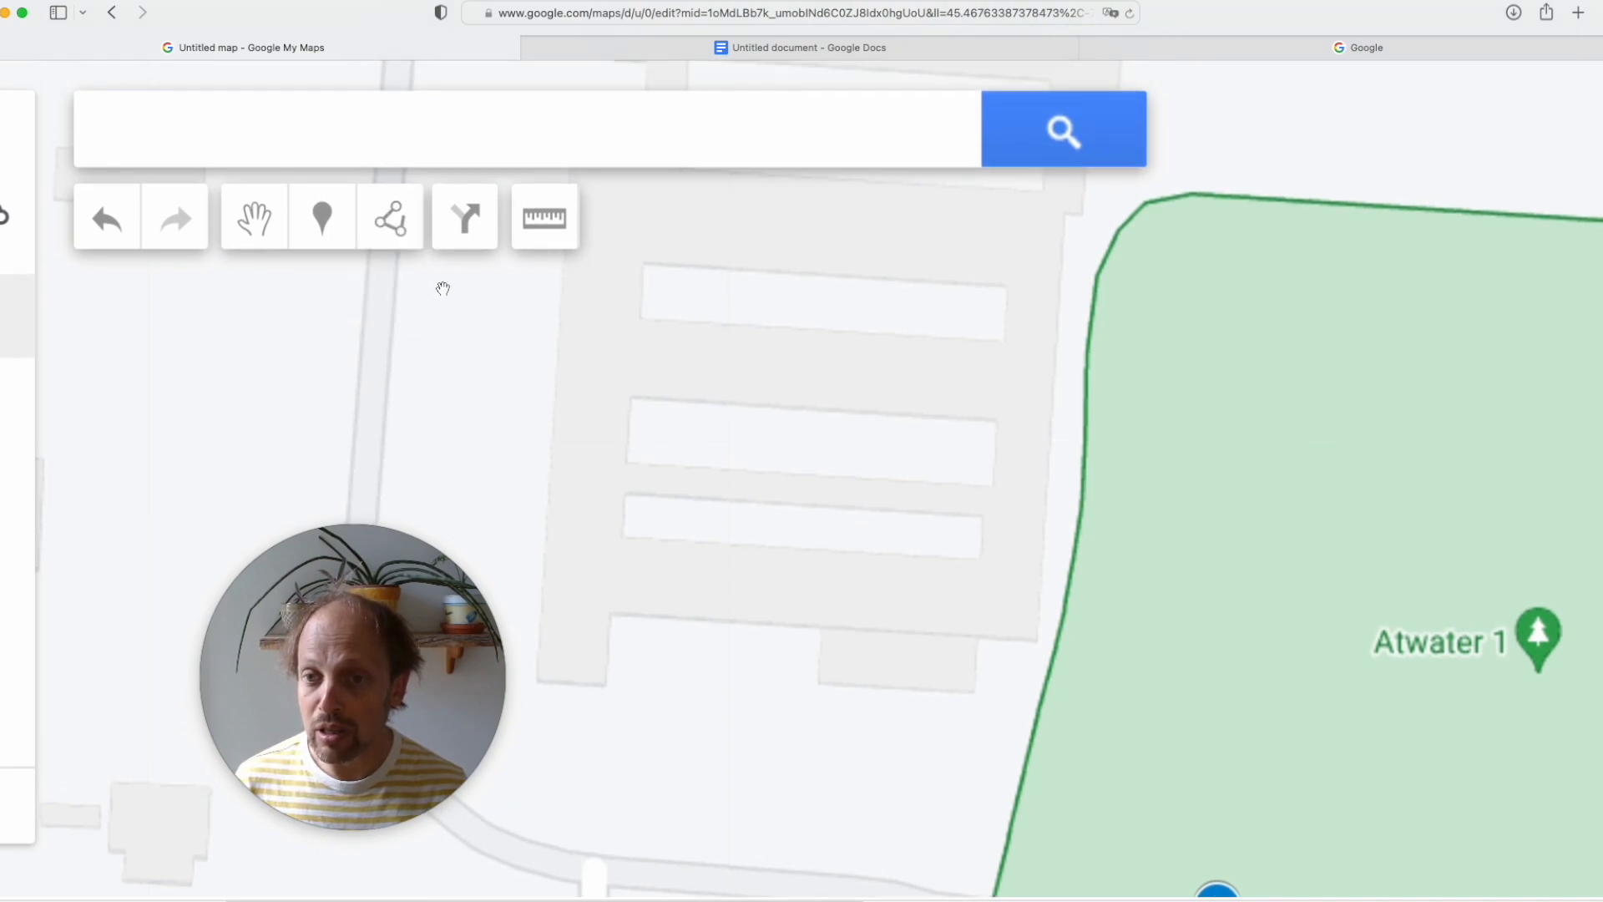
scroll(443, 287, down, 3)
click(399, 229)
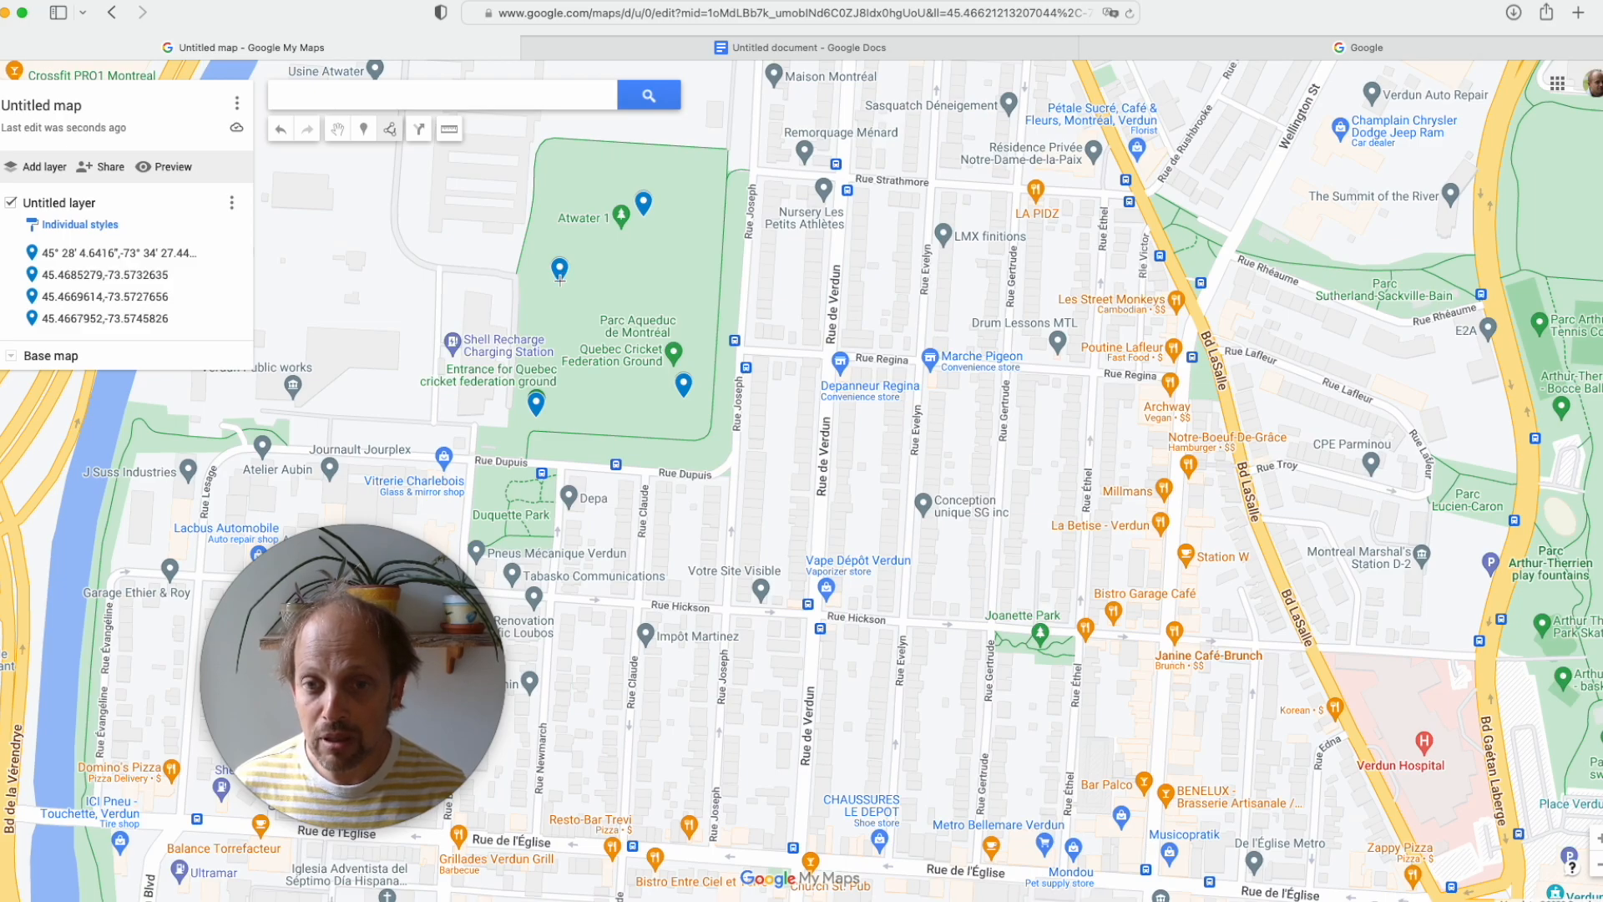
scroll(1026, 446, right, 4)
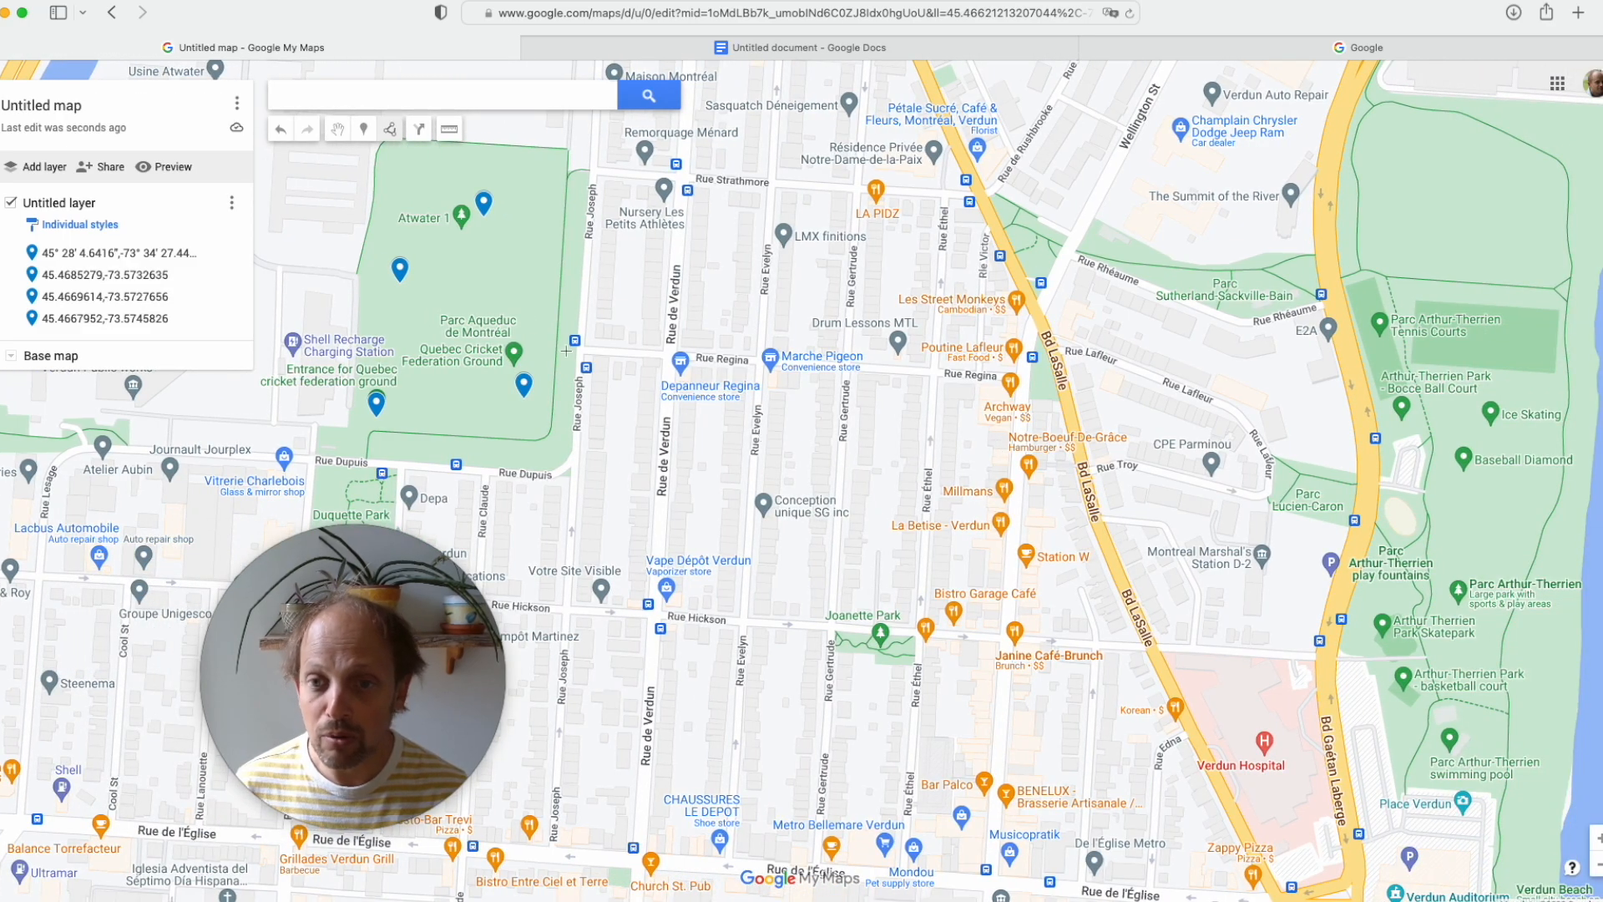
click(401, 279)
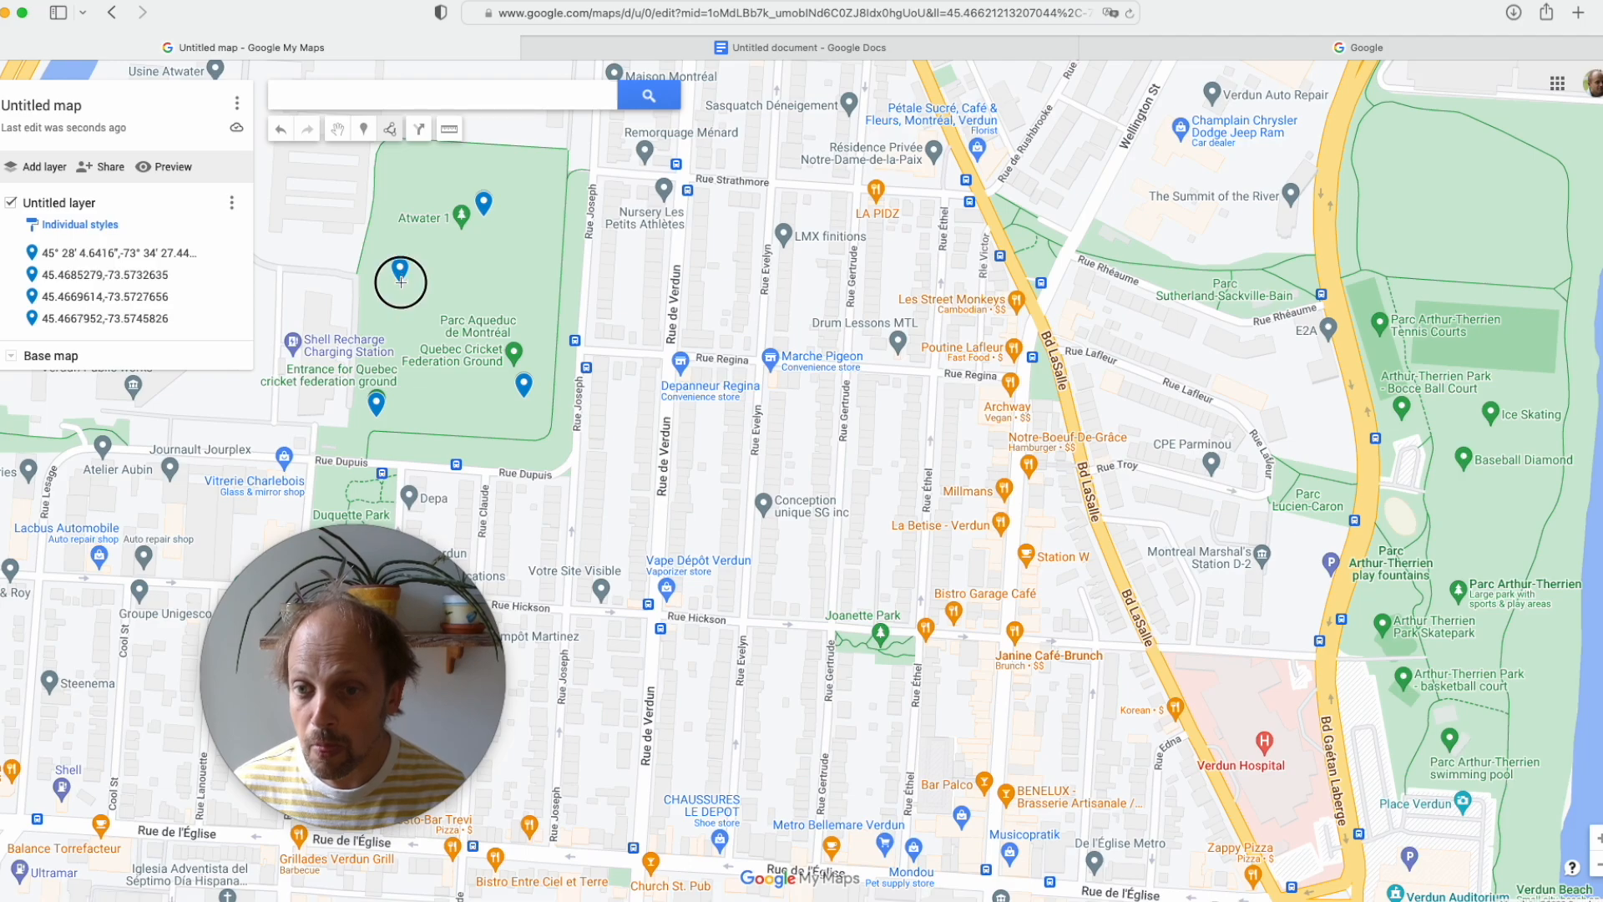
click(483, 216)
click(526, 391)
click(377, 417)
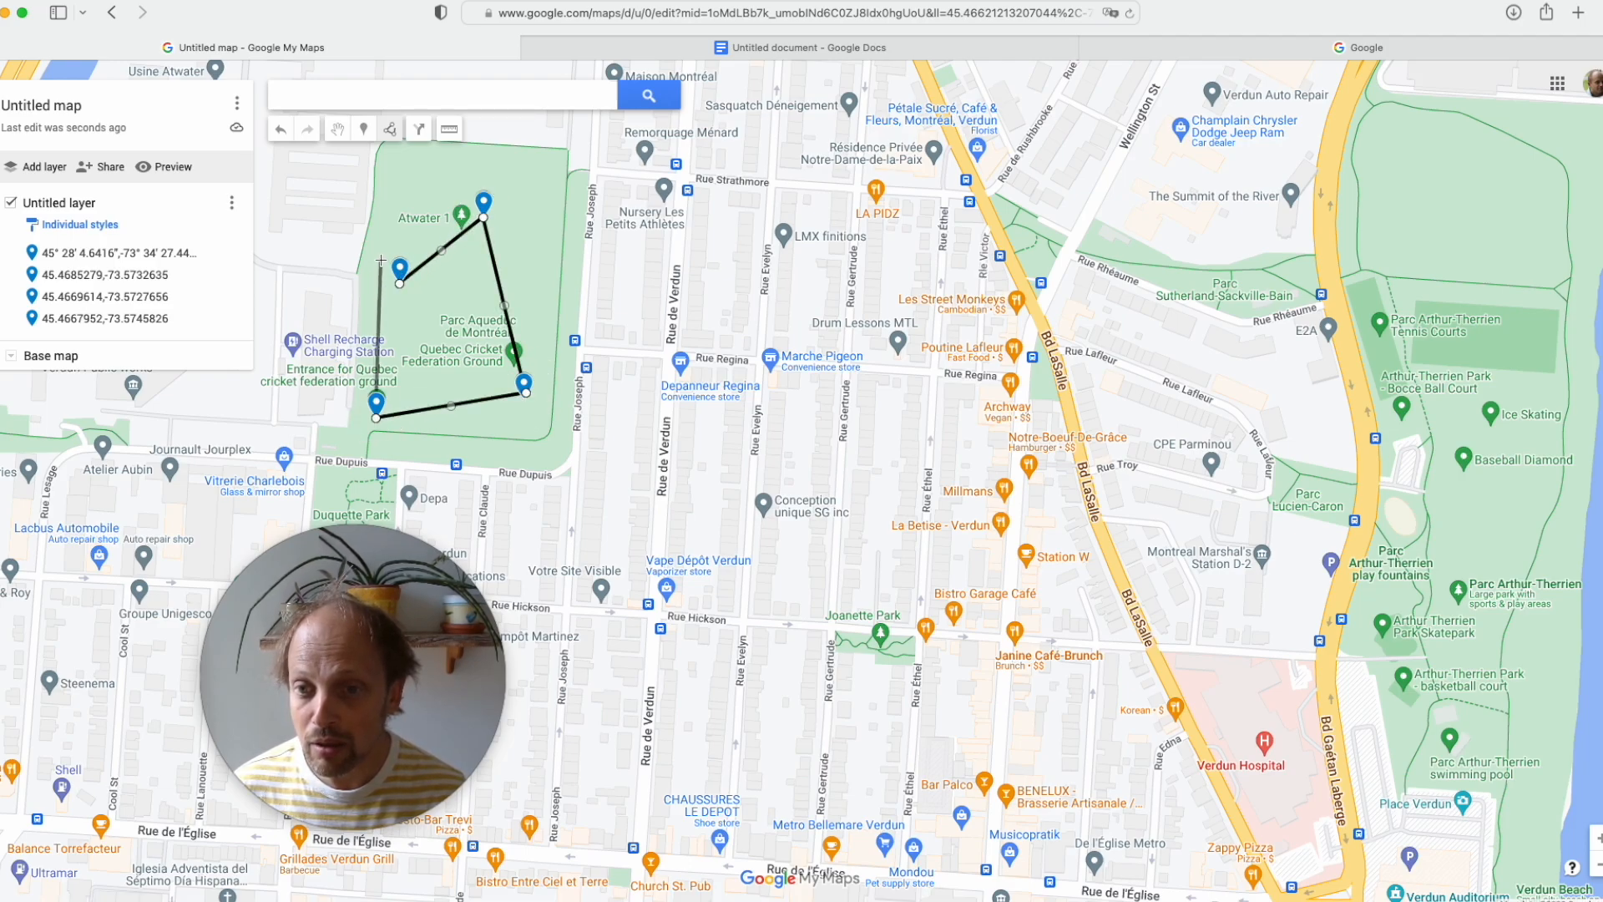
click(400, 283)
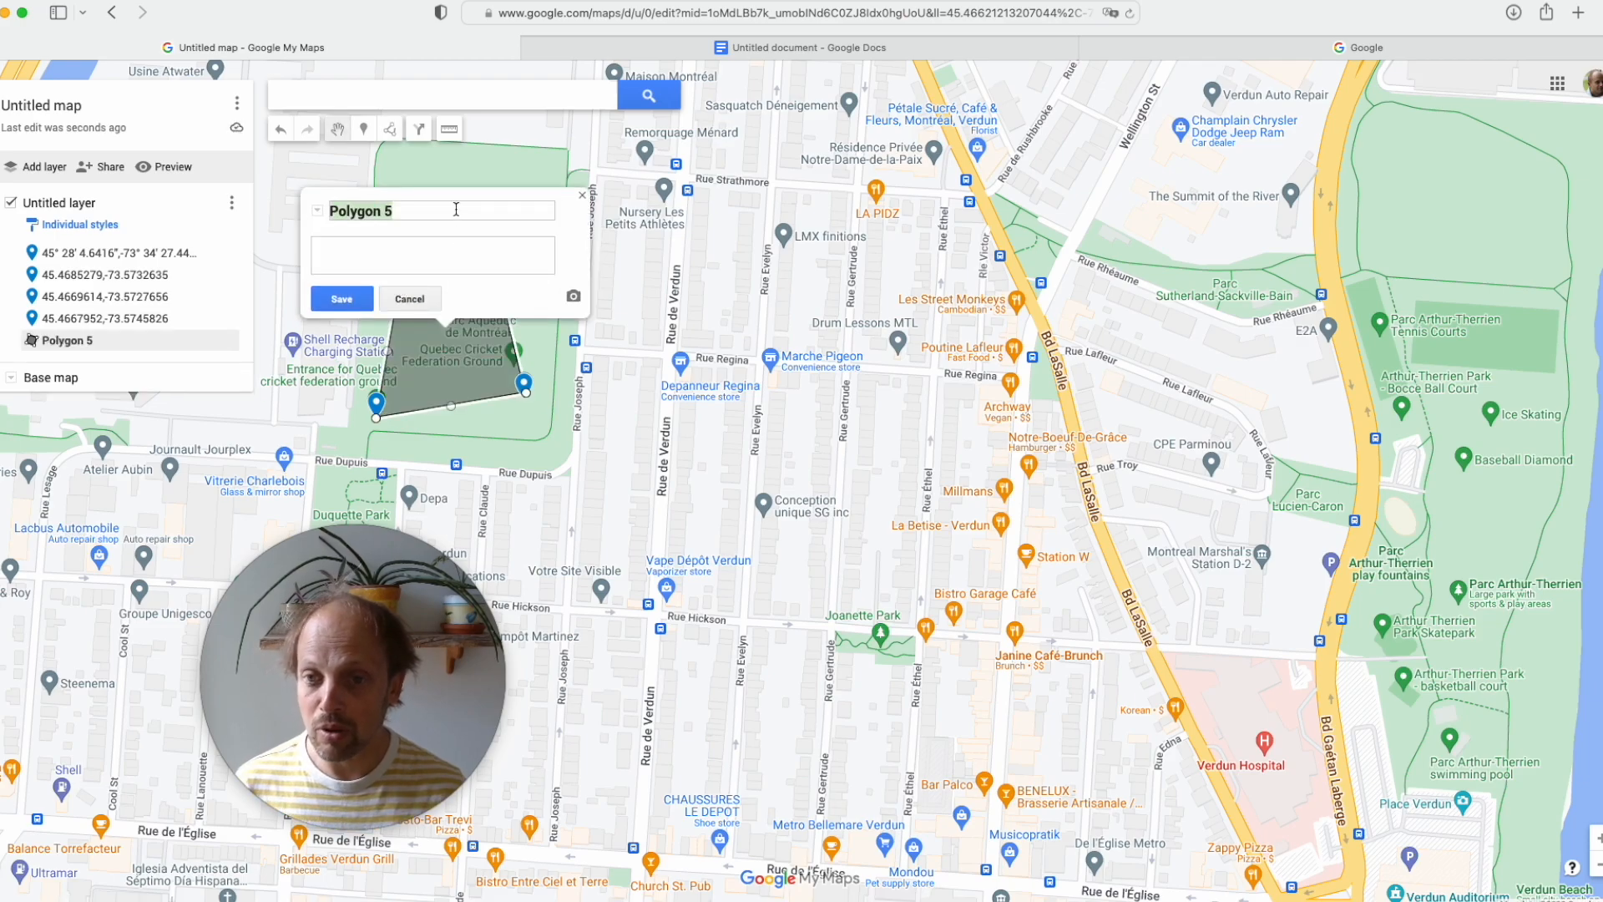
Name the polygon "Carte de l'aqueduc, Verdun", save it and dismiss its info window.
text(Cart)
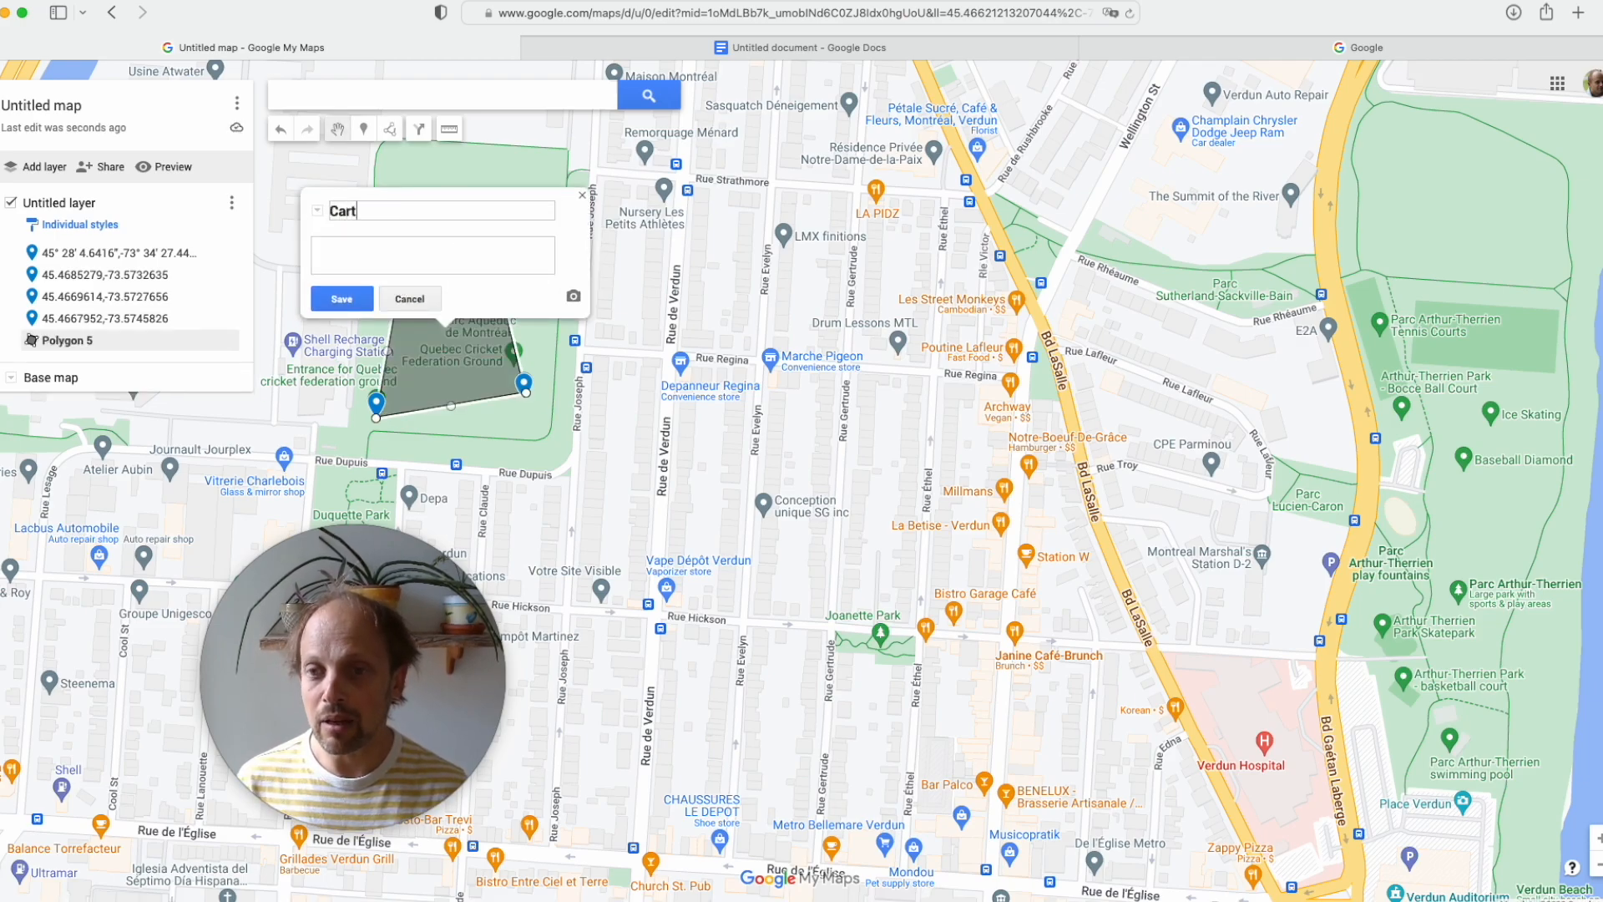
text(e de l'aqueduc, Verdun)
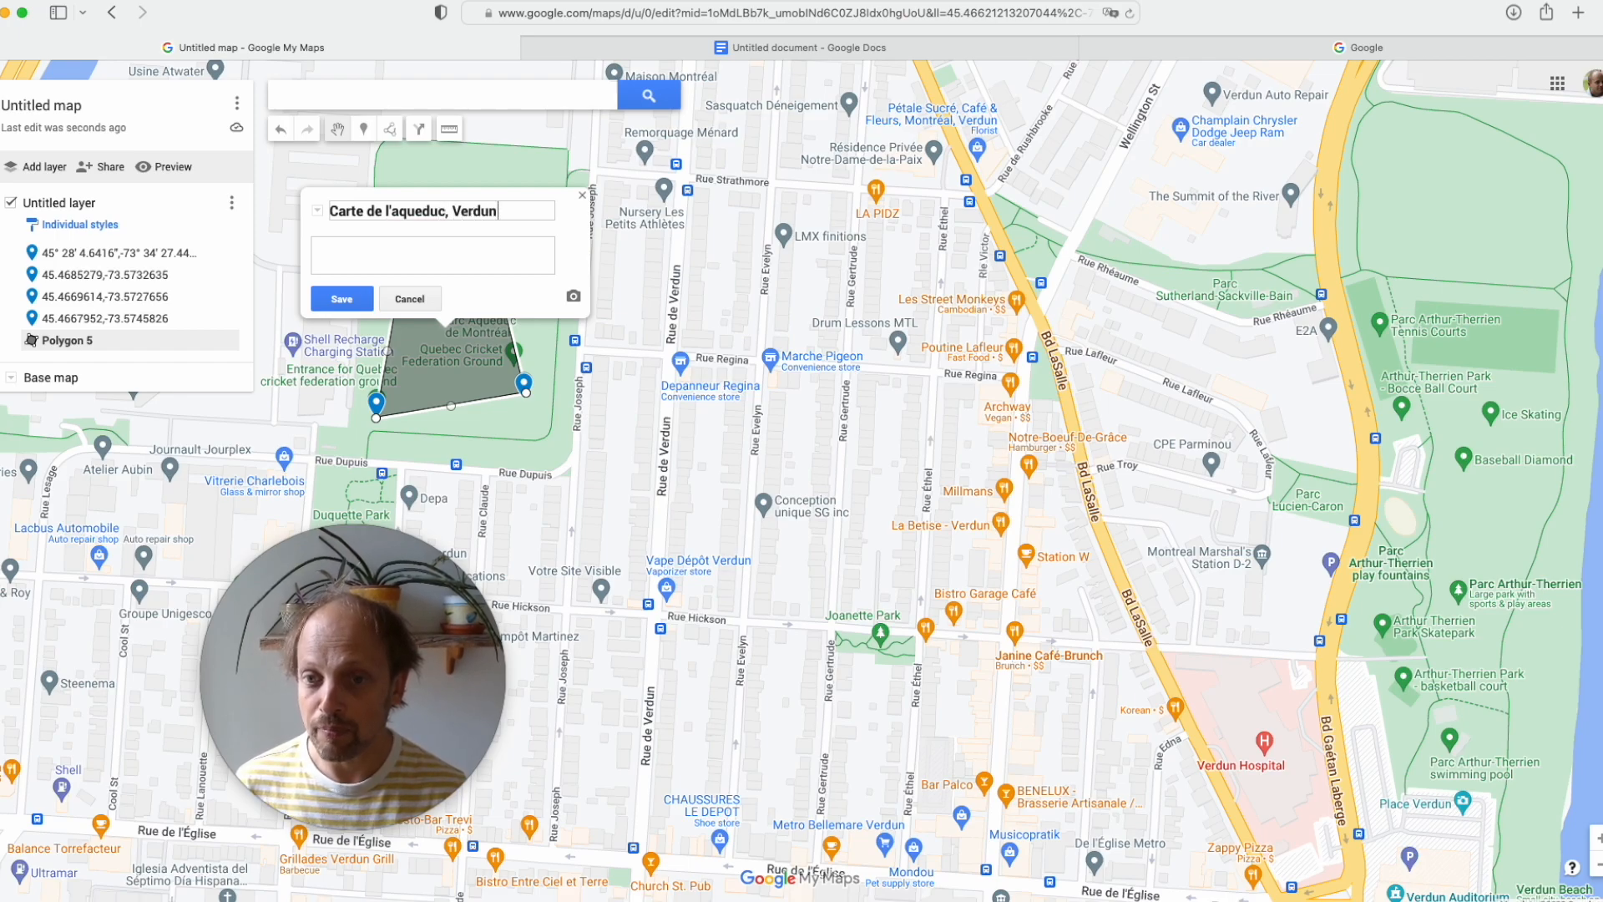
click(343, 299)
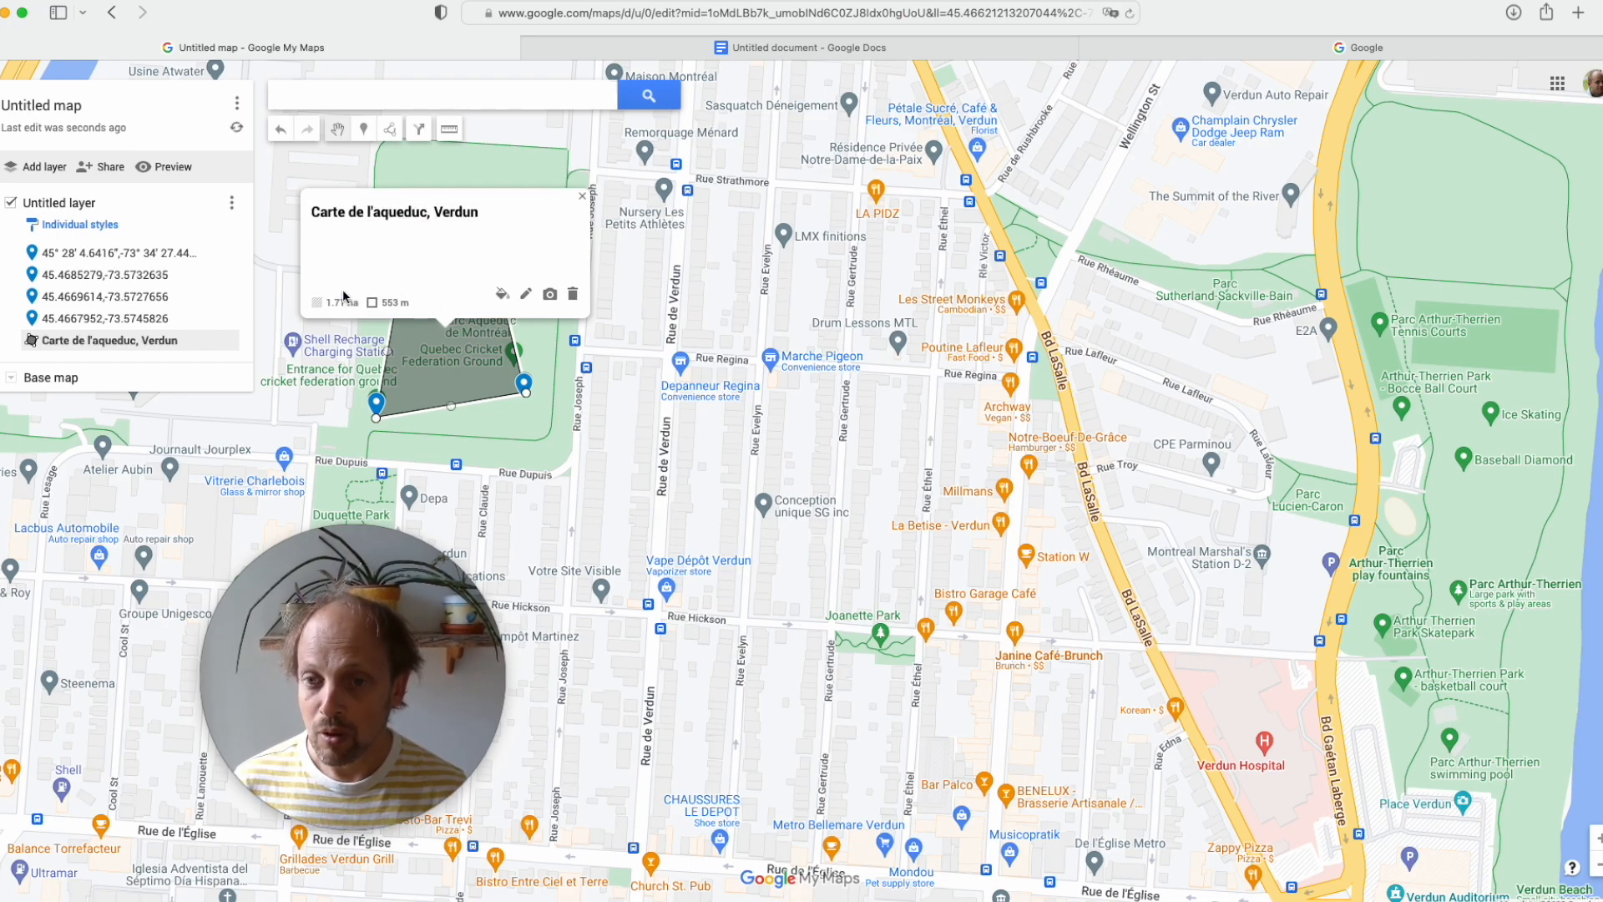
click(582, 201)
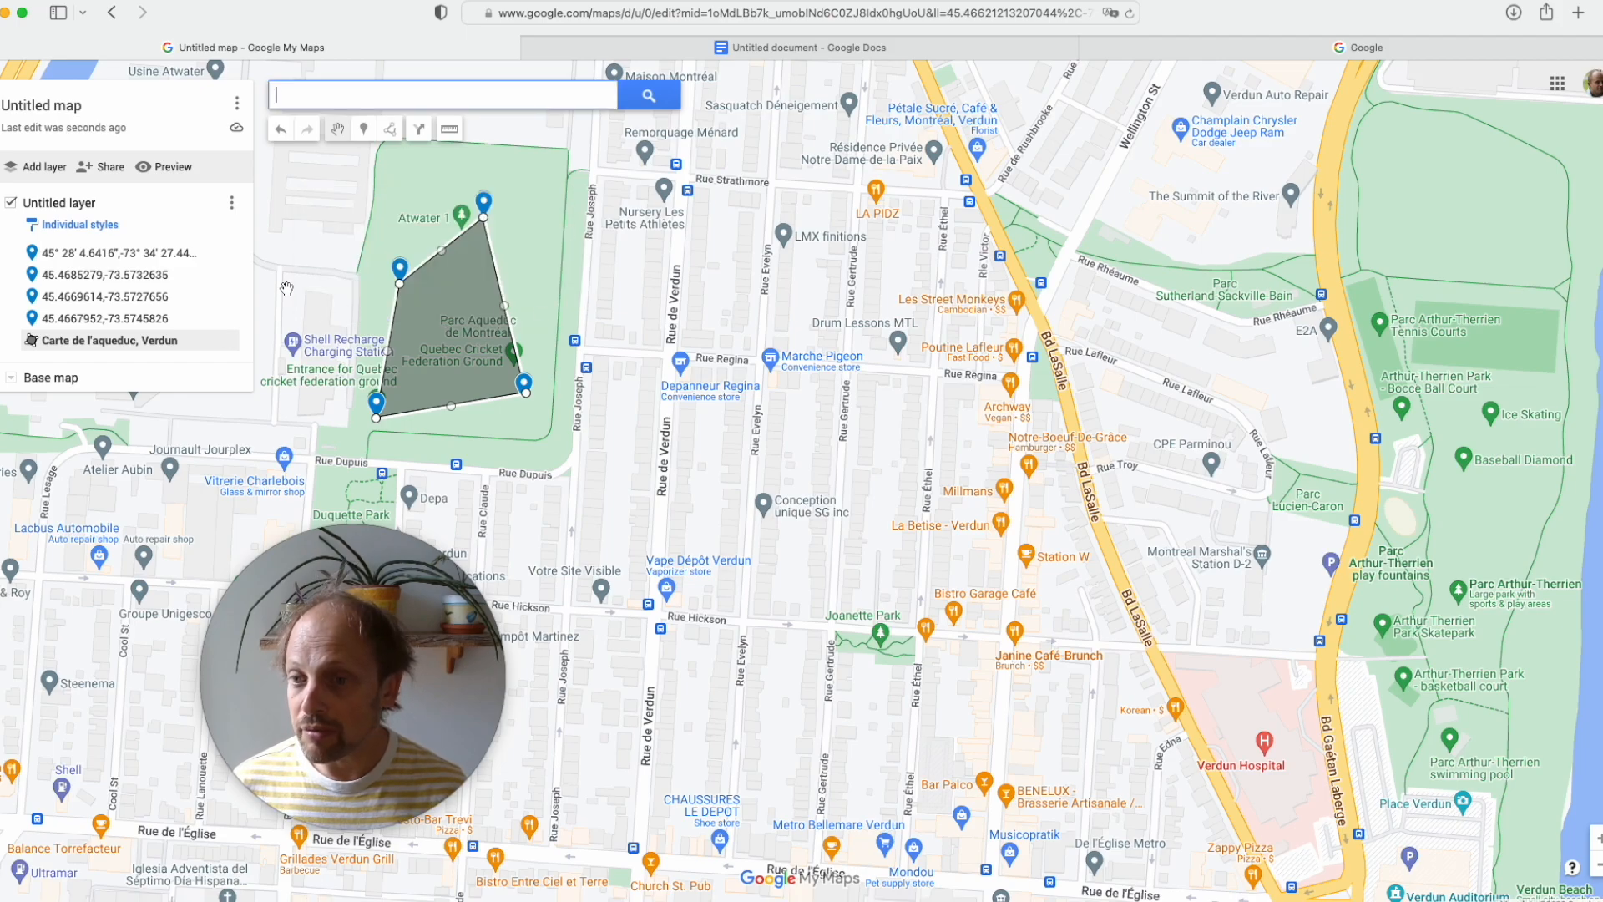
Delete the marker named 45° 28' 4.6416",-73° 34' 27.4476" from the layer.
click(136, 252)
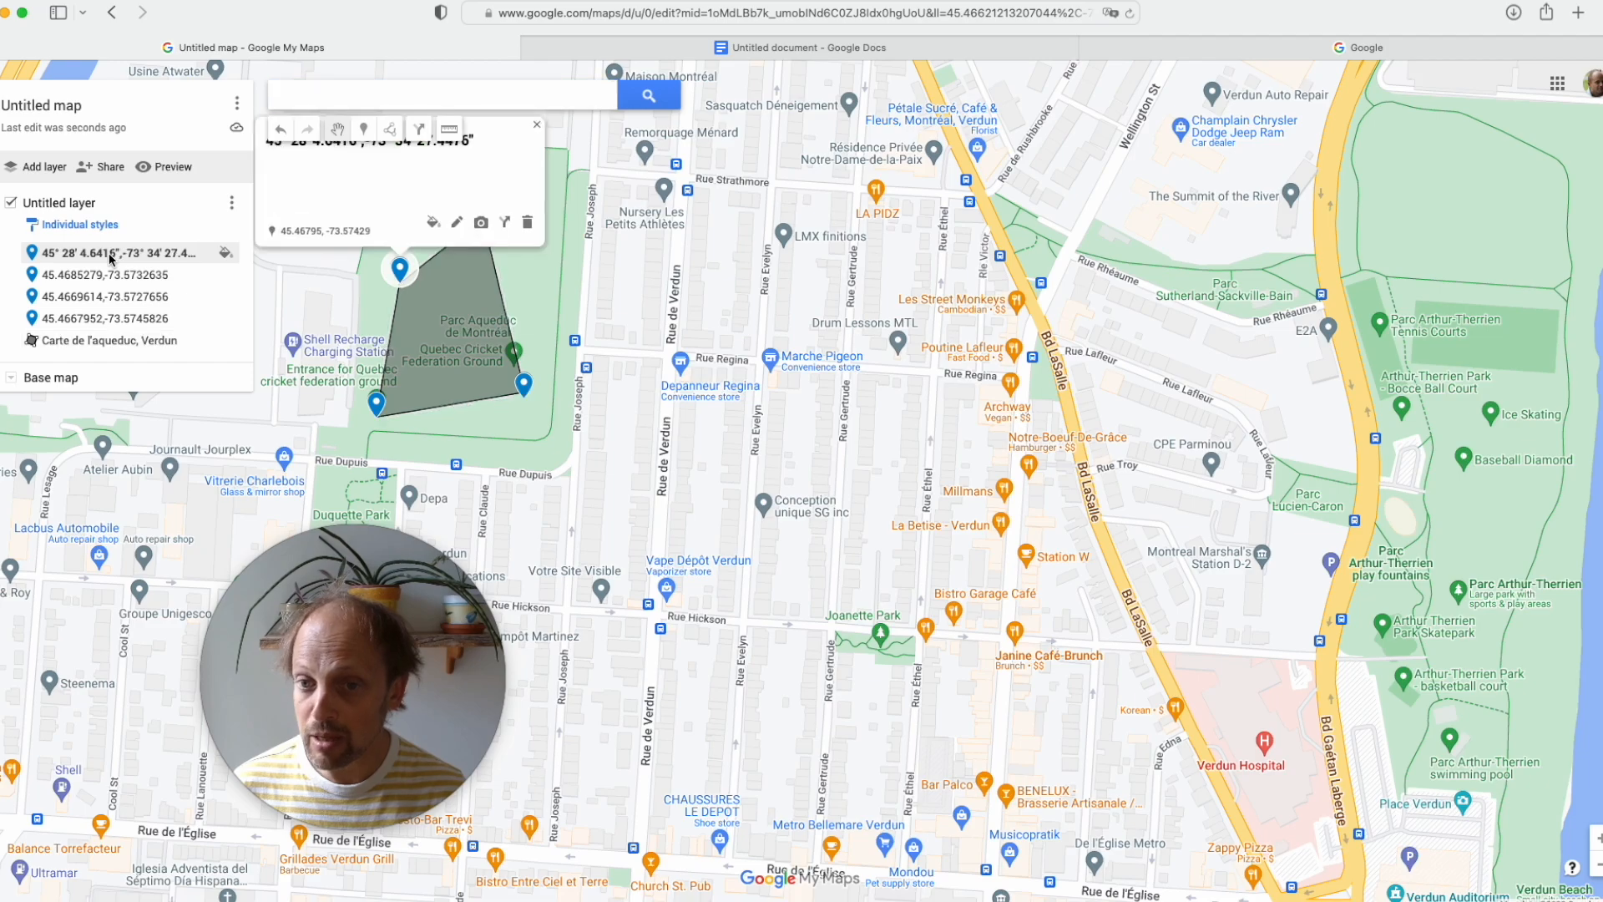
click(527, 221)
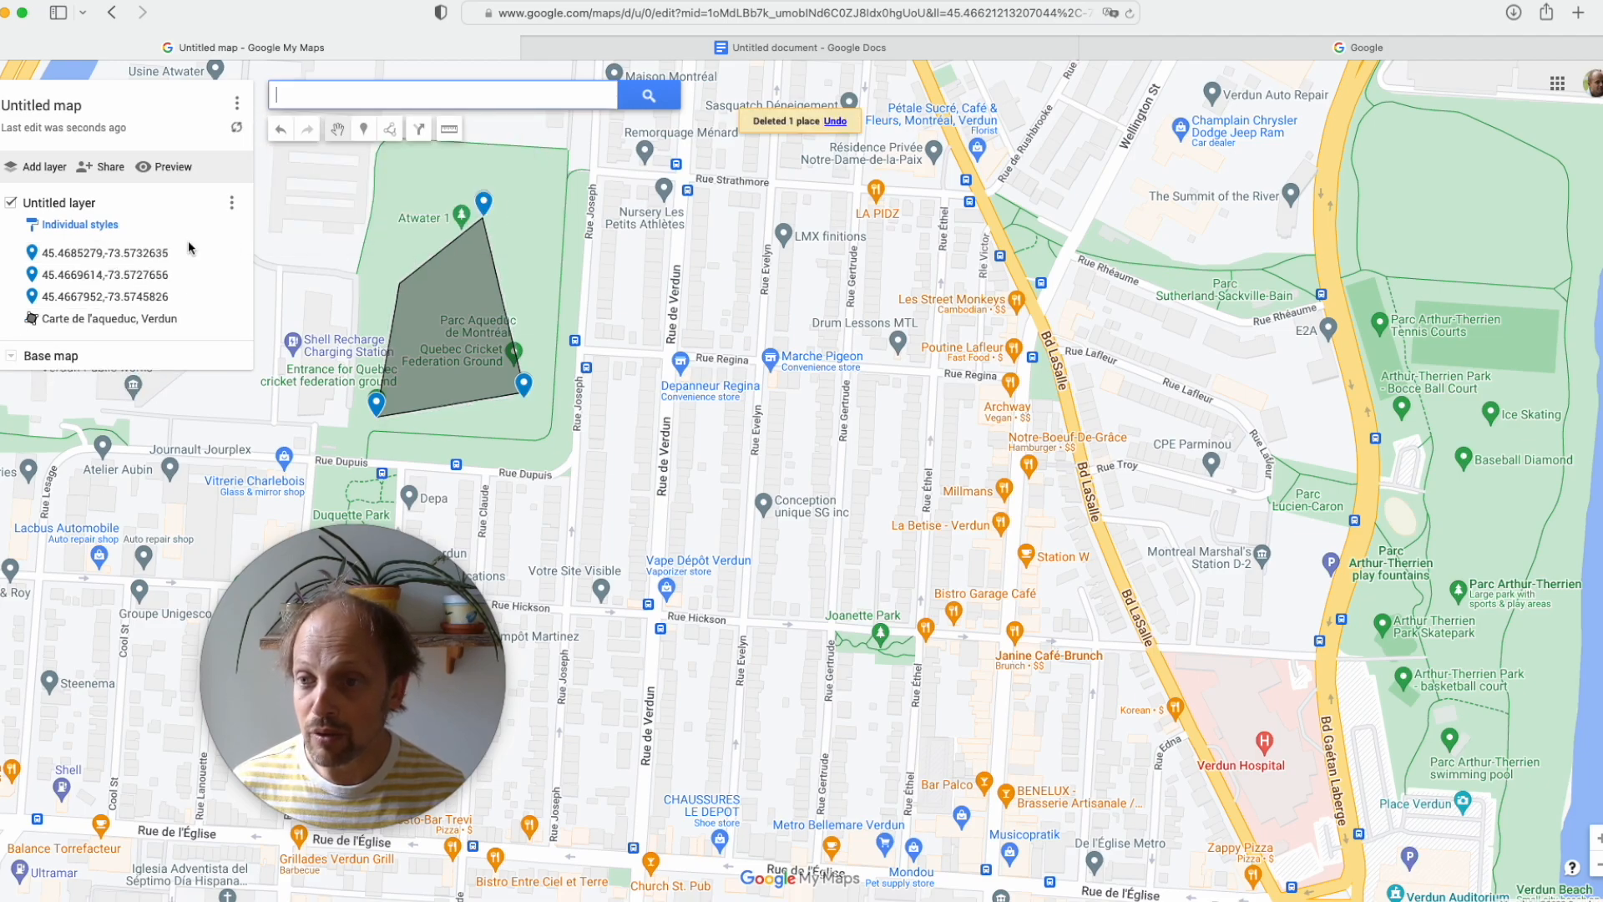
Delete the three remaining coordinate markers from the layer, keeping only the polygon.
click(484, 199)
click(611, 218)
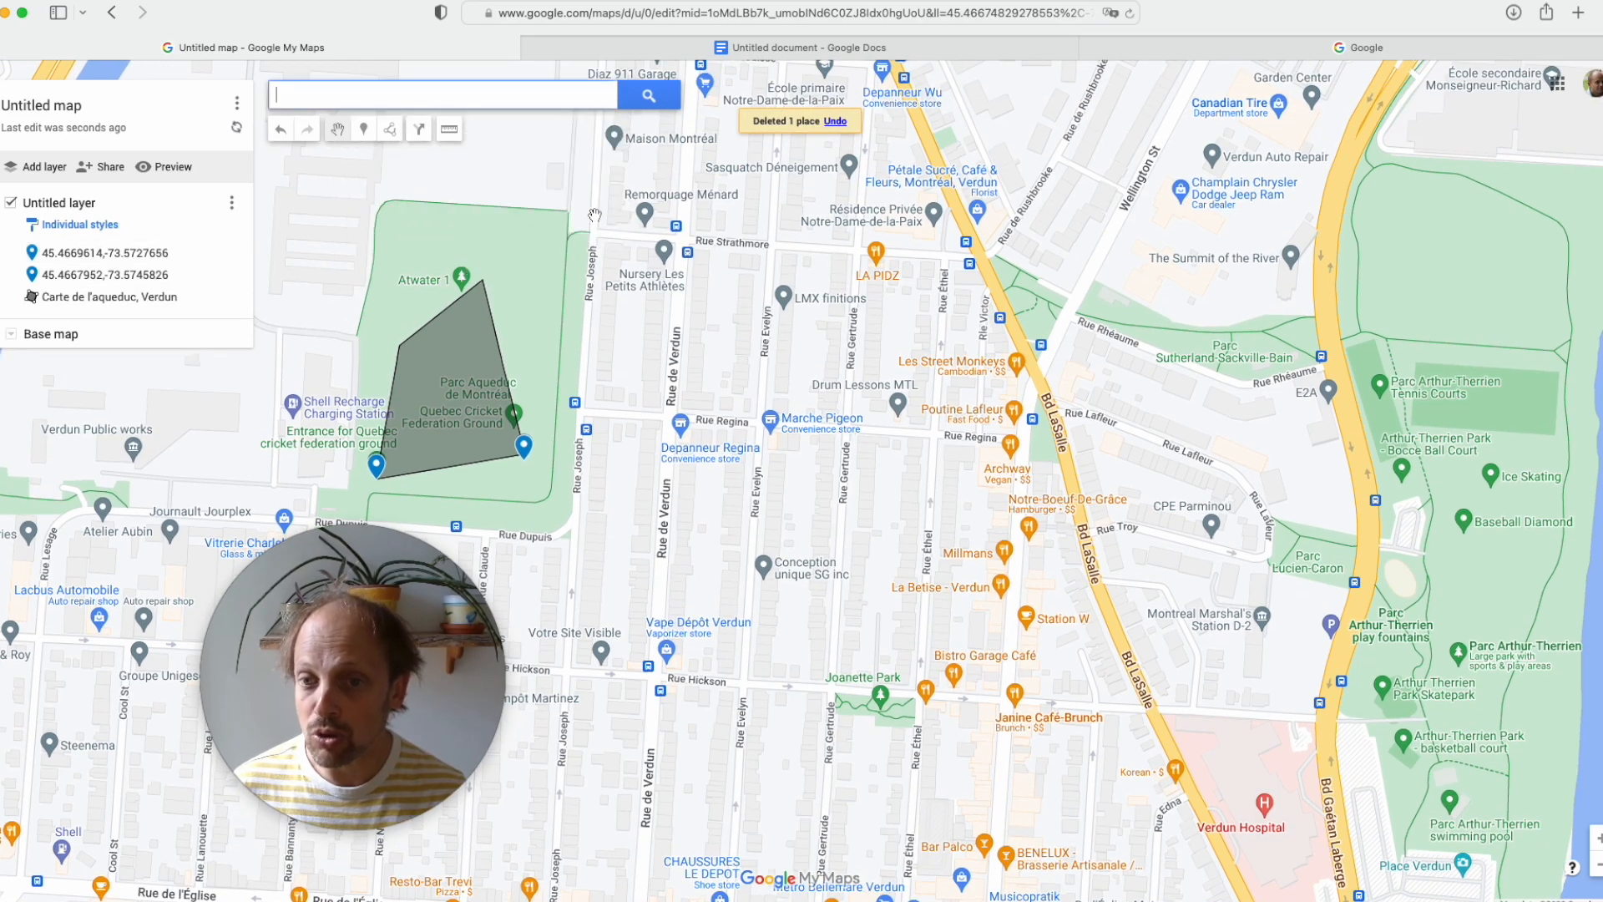
click(125, 253)
click(651, 399)
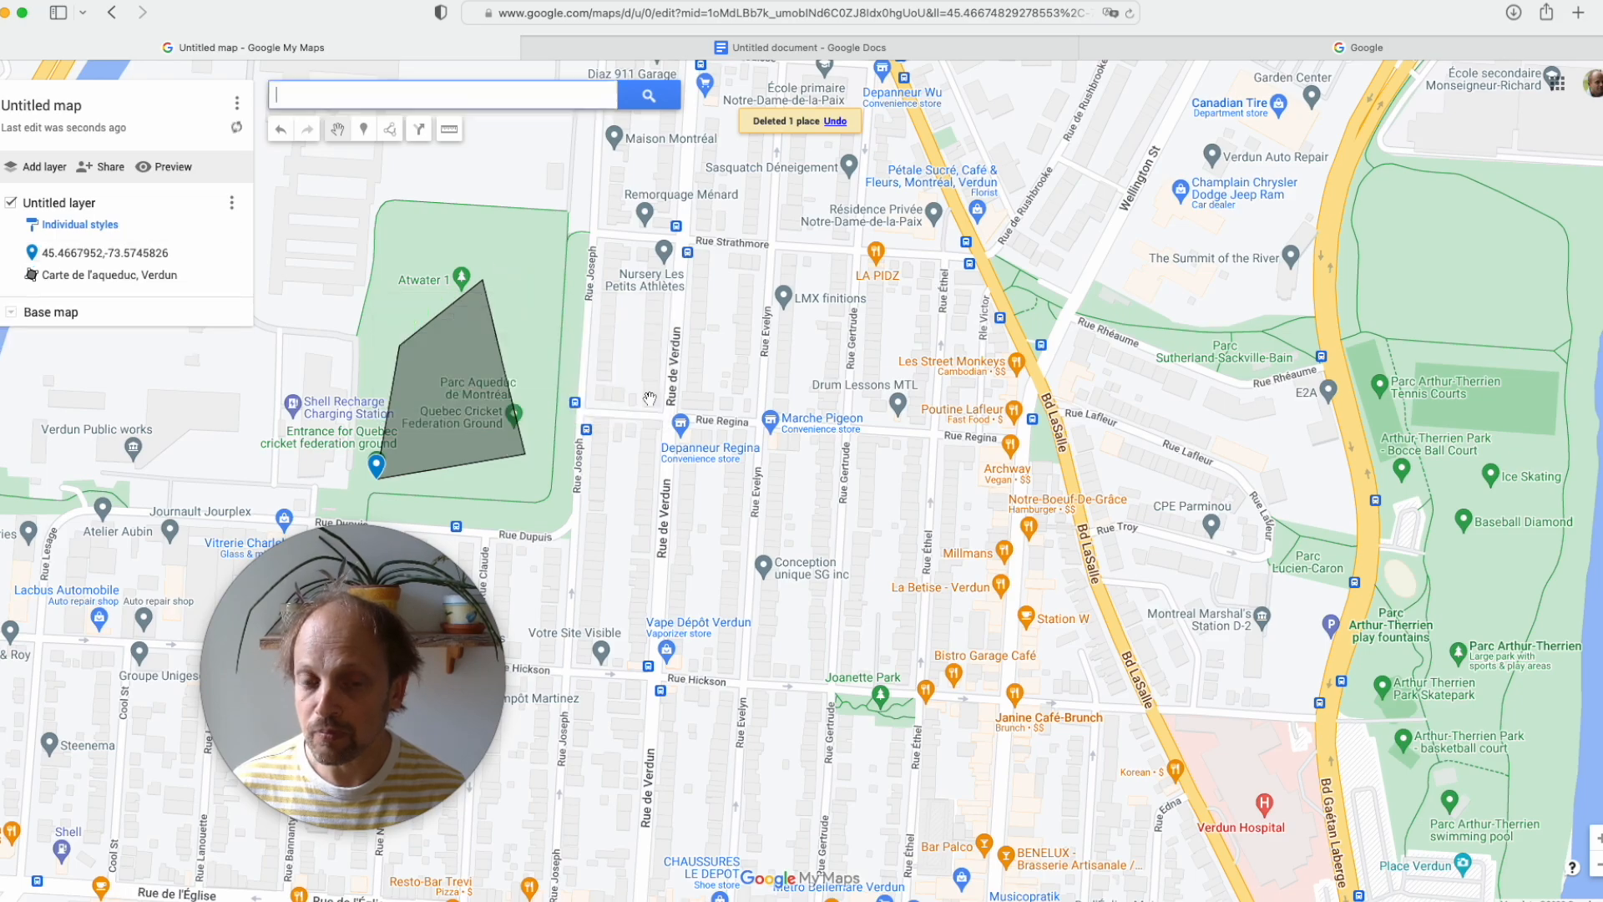
click(224, 253)
click(505, 420)
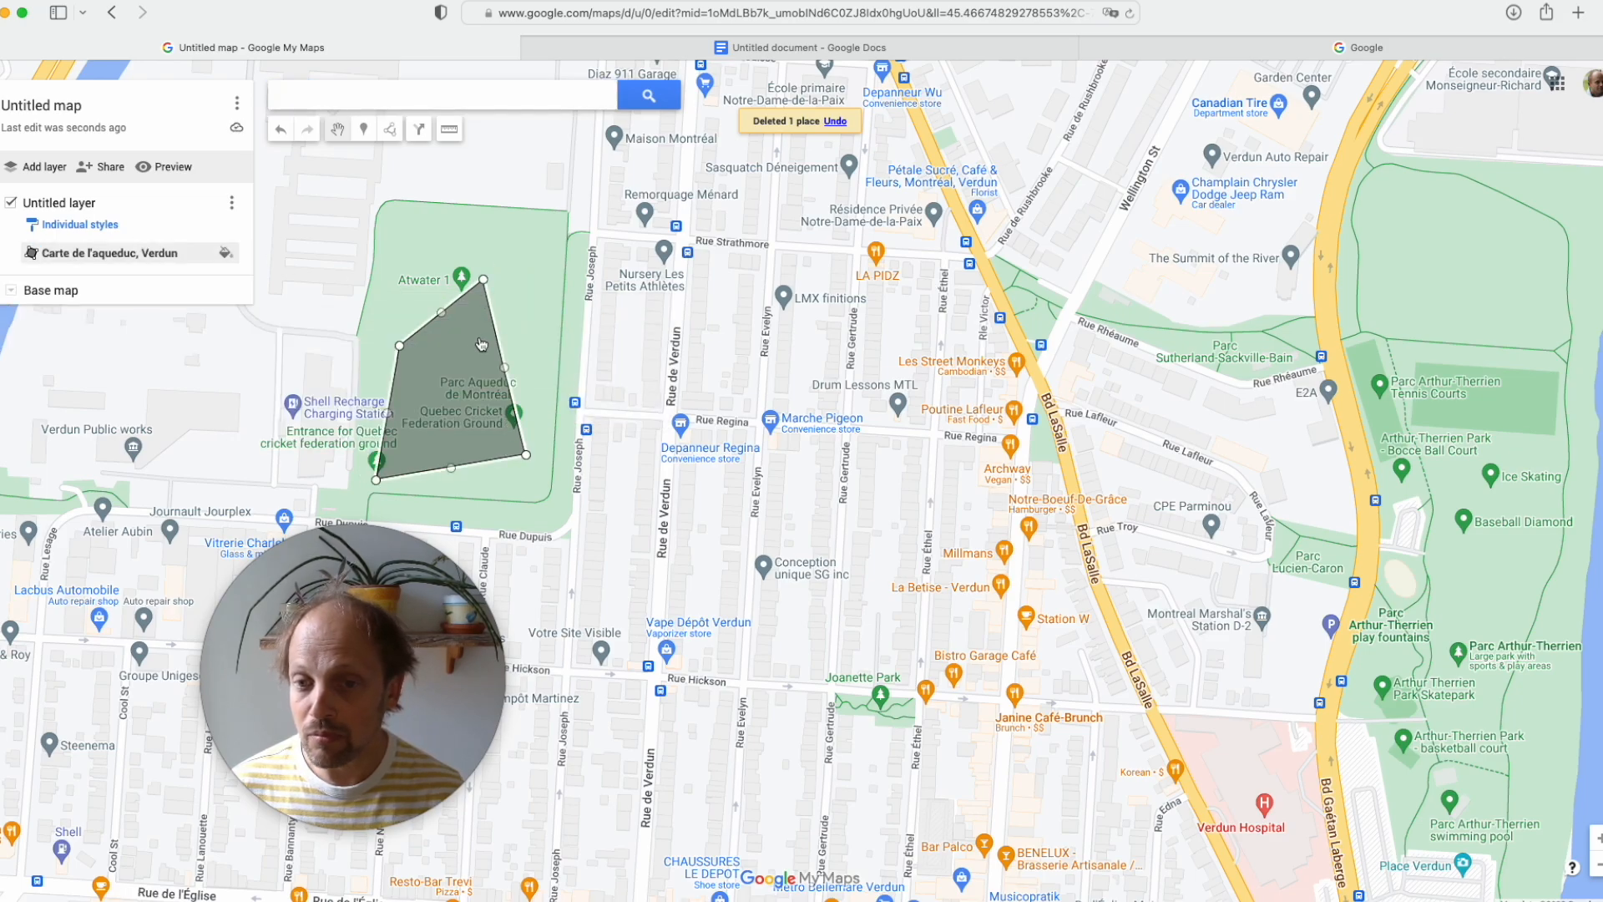
Reshape the "Carte de l'aqueduc, Verdun" polygon into a near-rectangle that follows the park's outline by moving three of its corners.
drag(483, 280, 544, 227)
drag(400, 345, 398, 225)
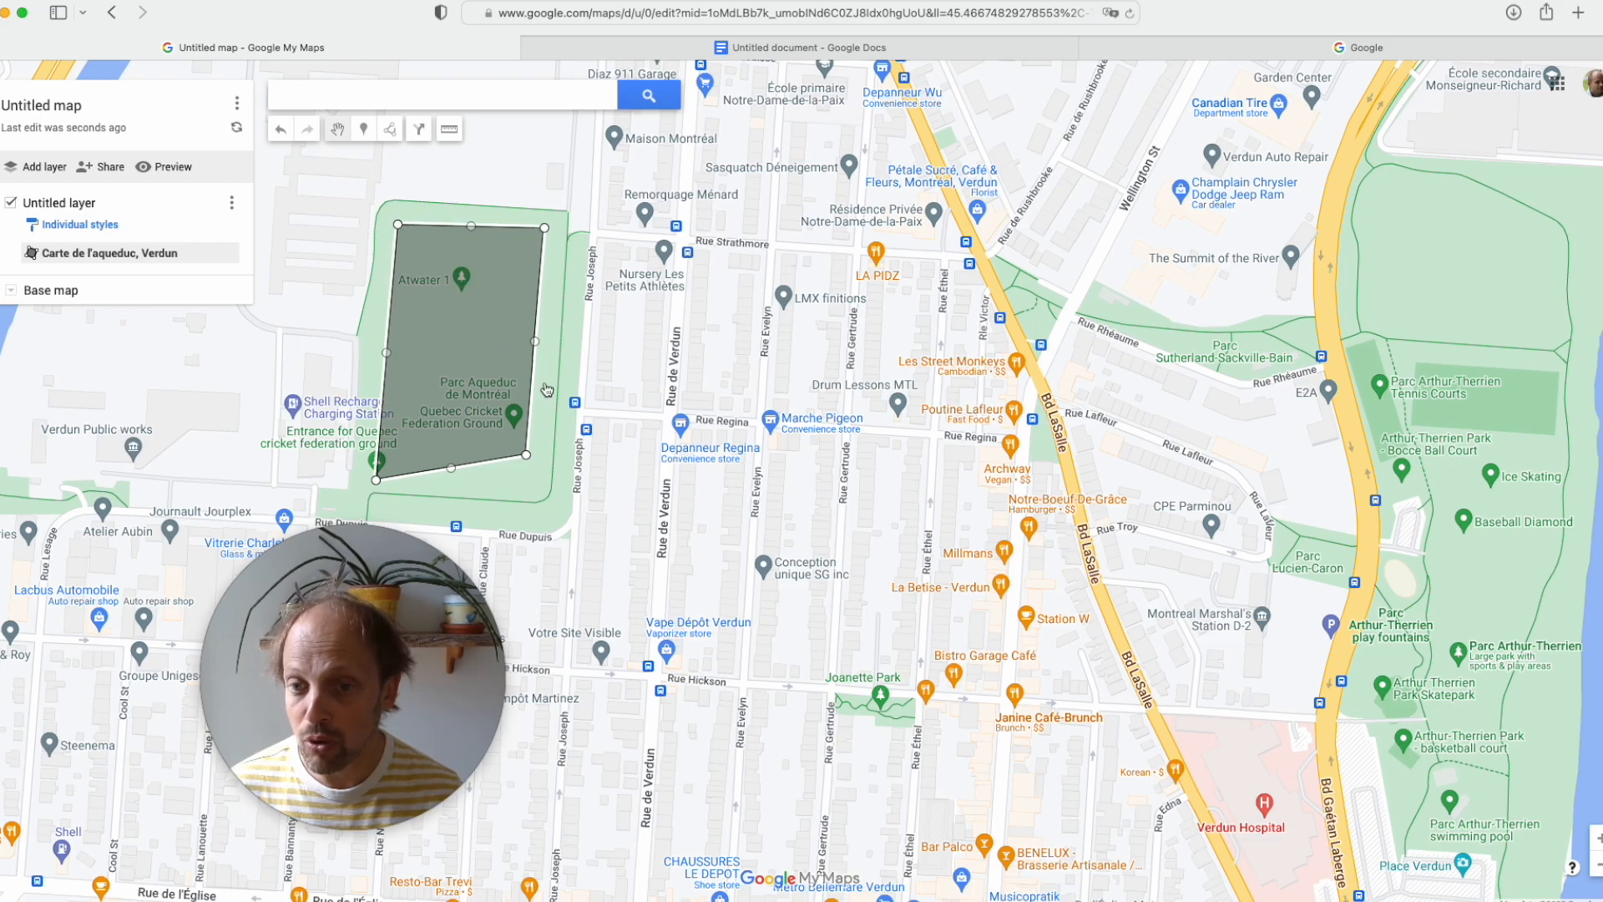
drag(526, 455, 533, 501)
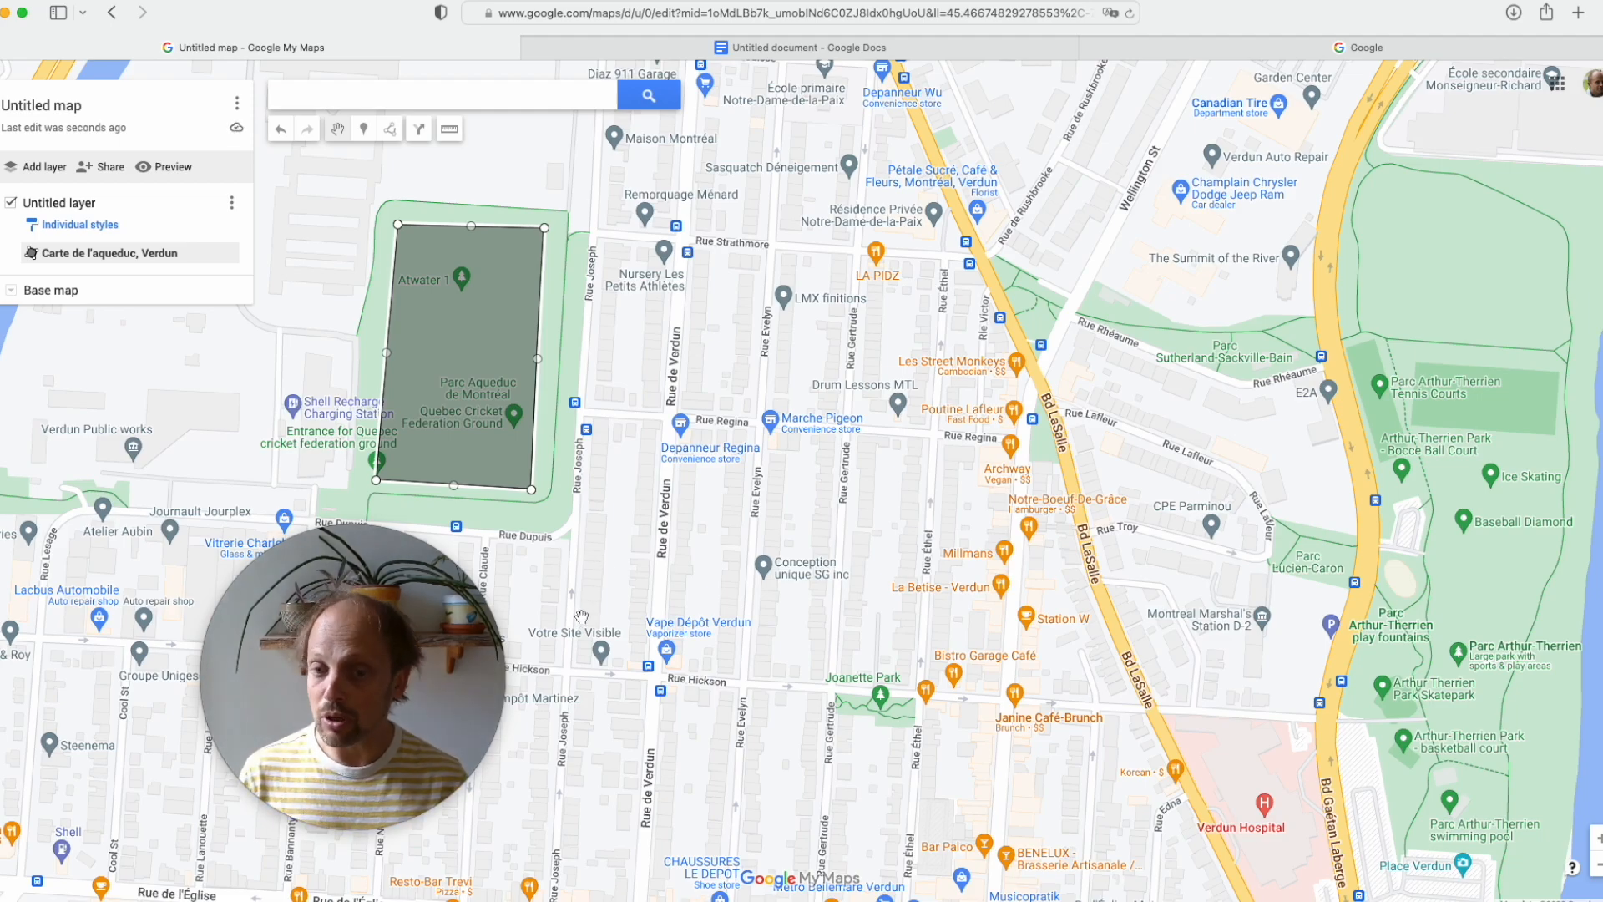
Draw a closed four-corner polygon around Duquette Park, south of Rue Dupuis, with the line or shape tool.
drag(581, 616, 948, 476)
double_click(747, 451)
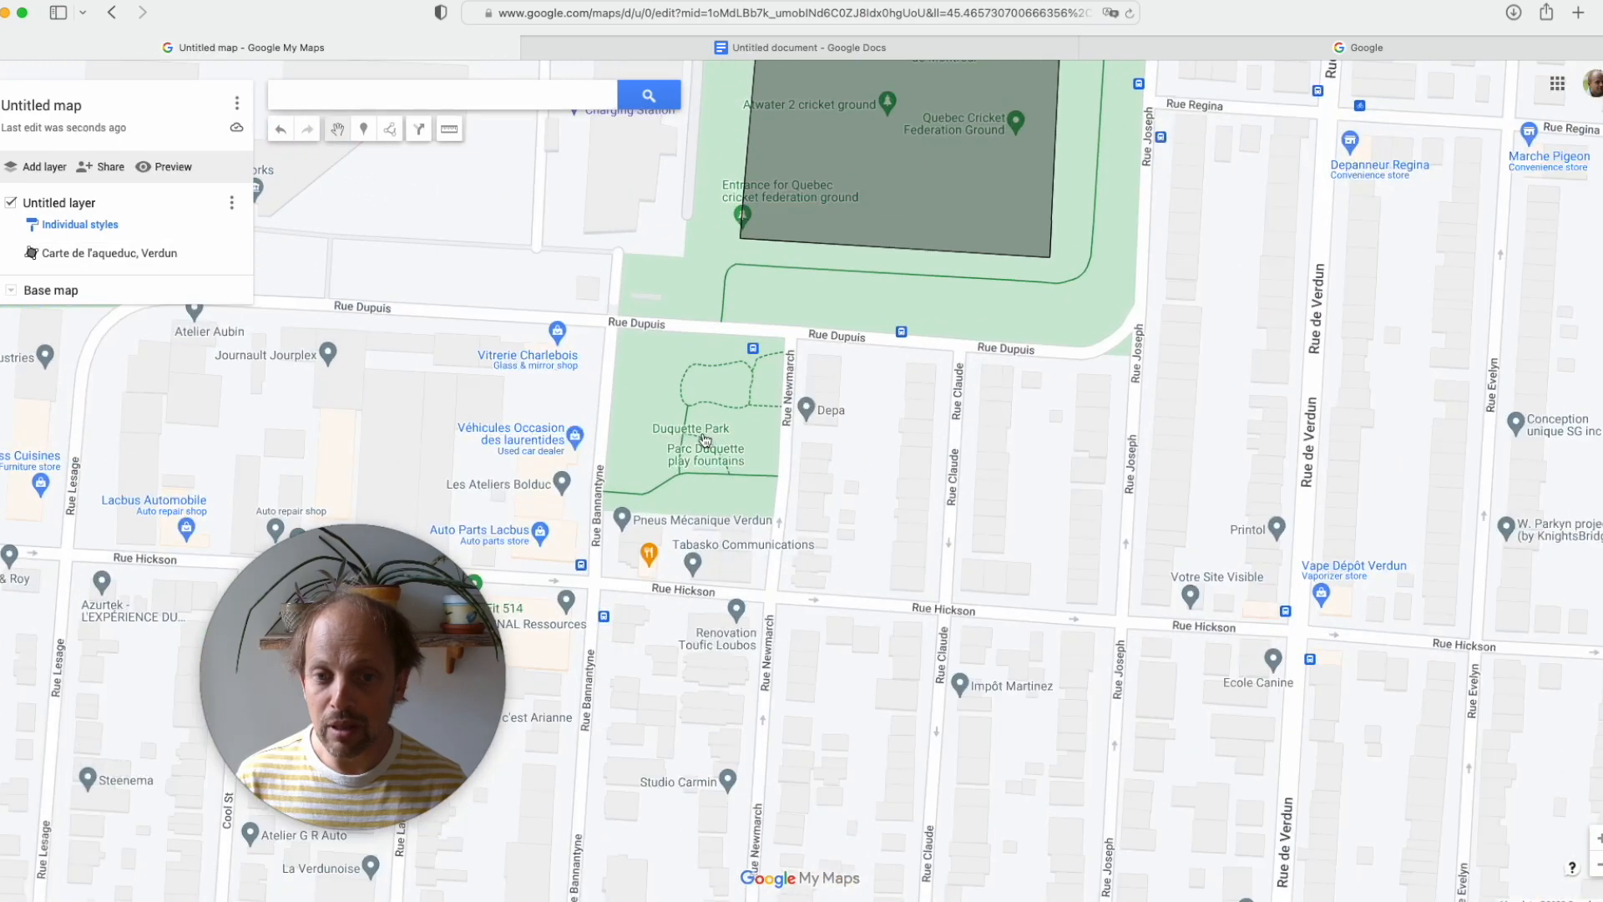
double_click(704, 440)
drag(702, 432, 851, 465)
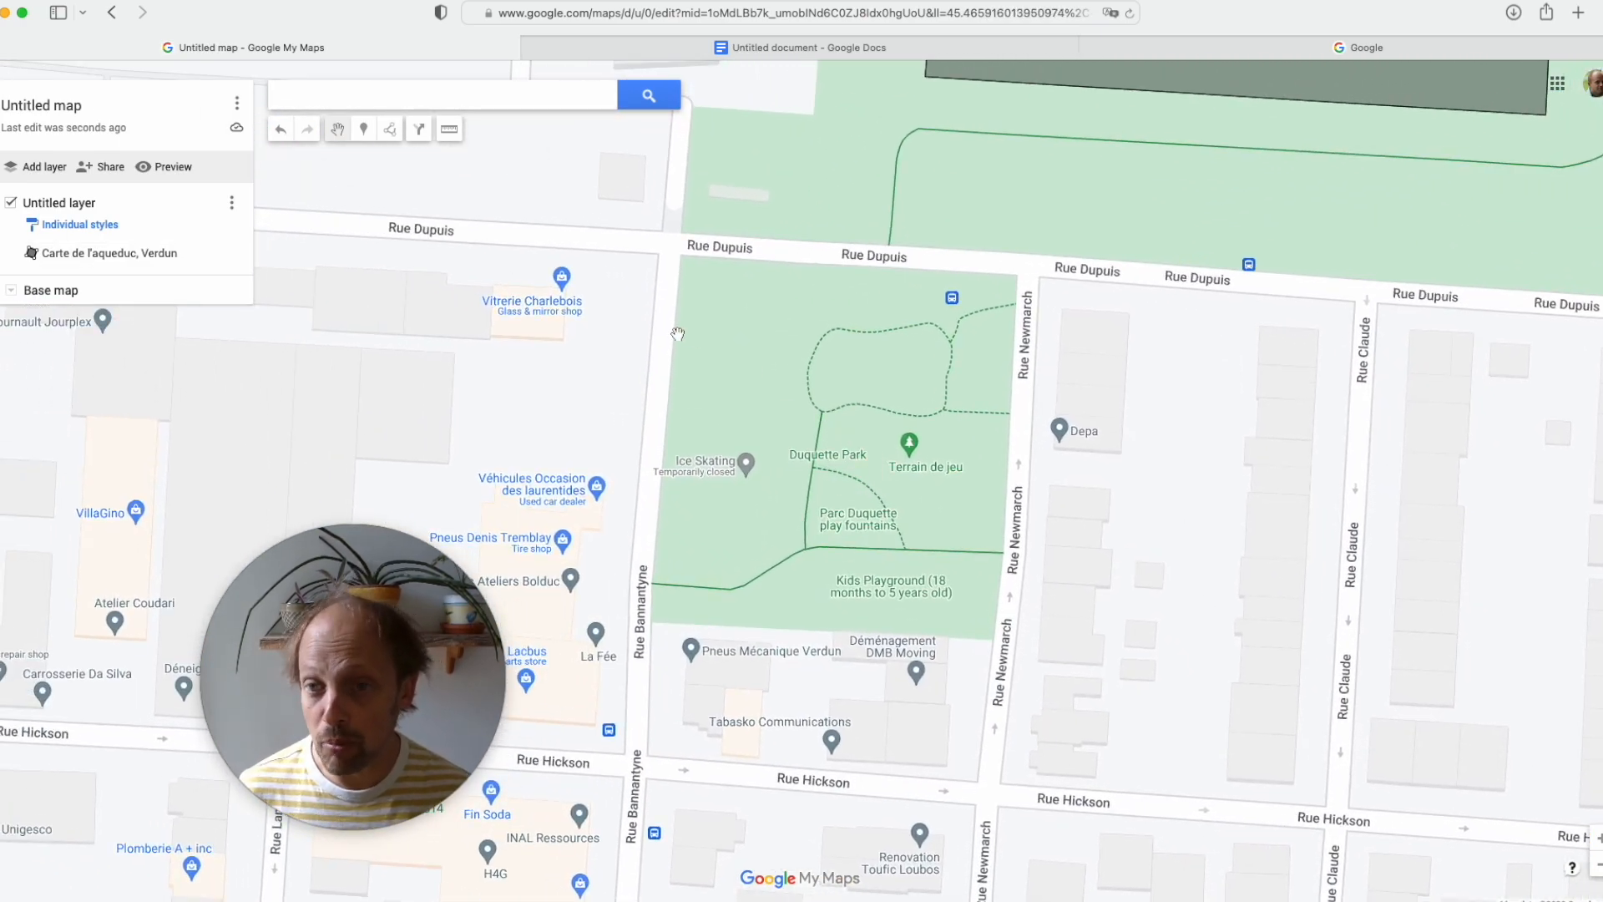
click(393, 134)
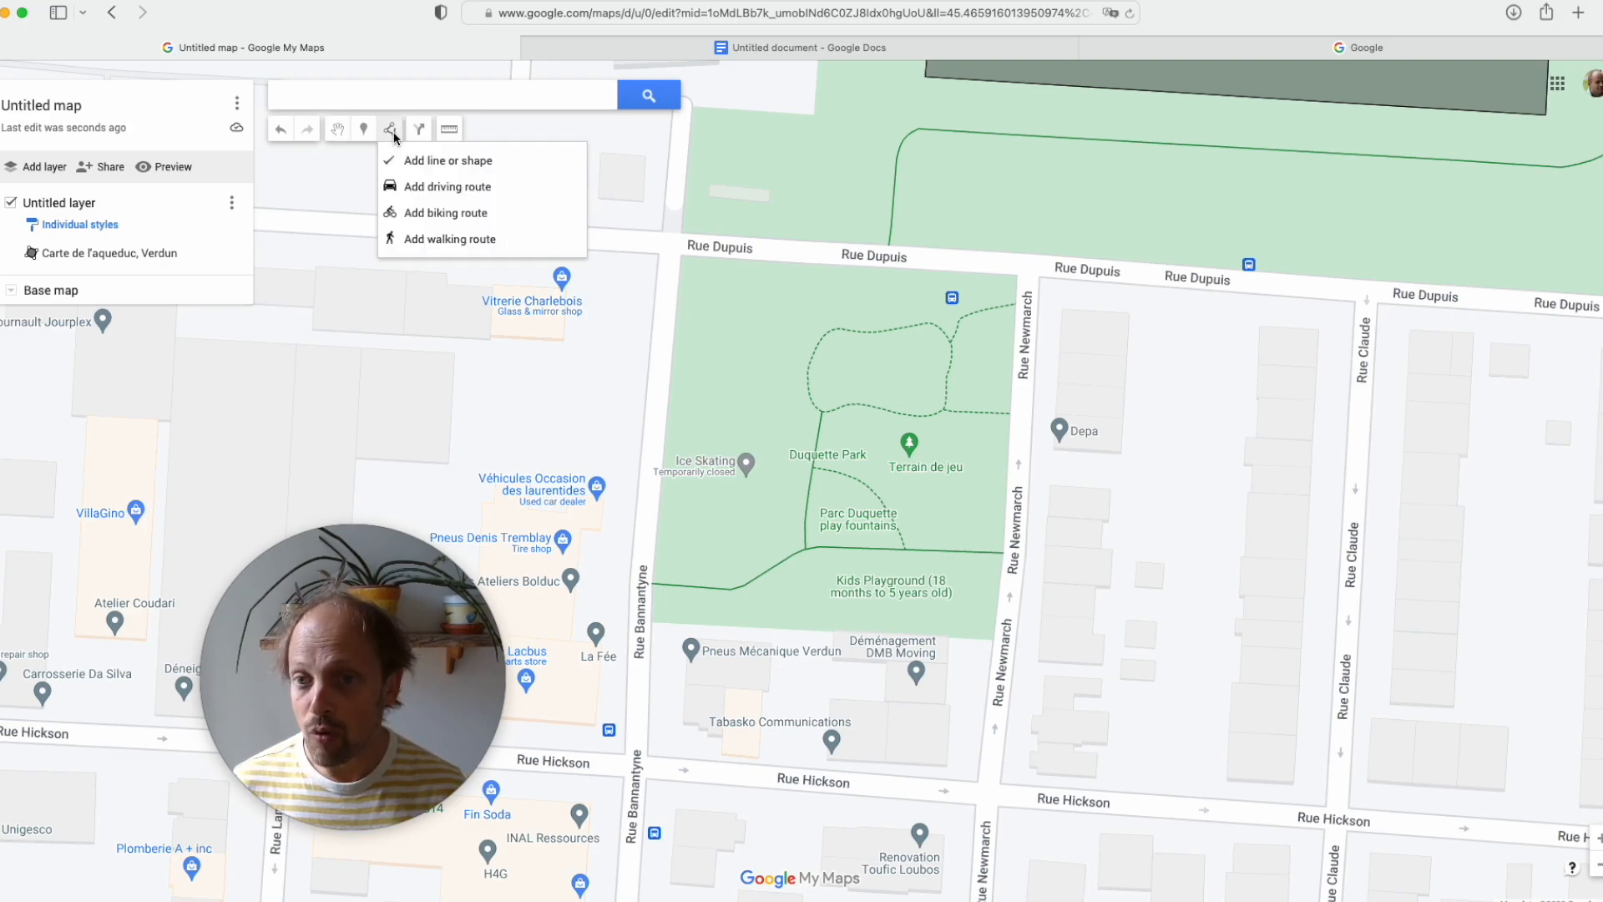
click(440, 164)
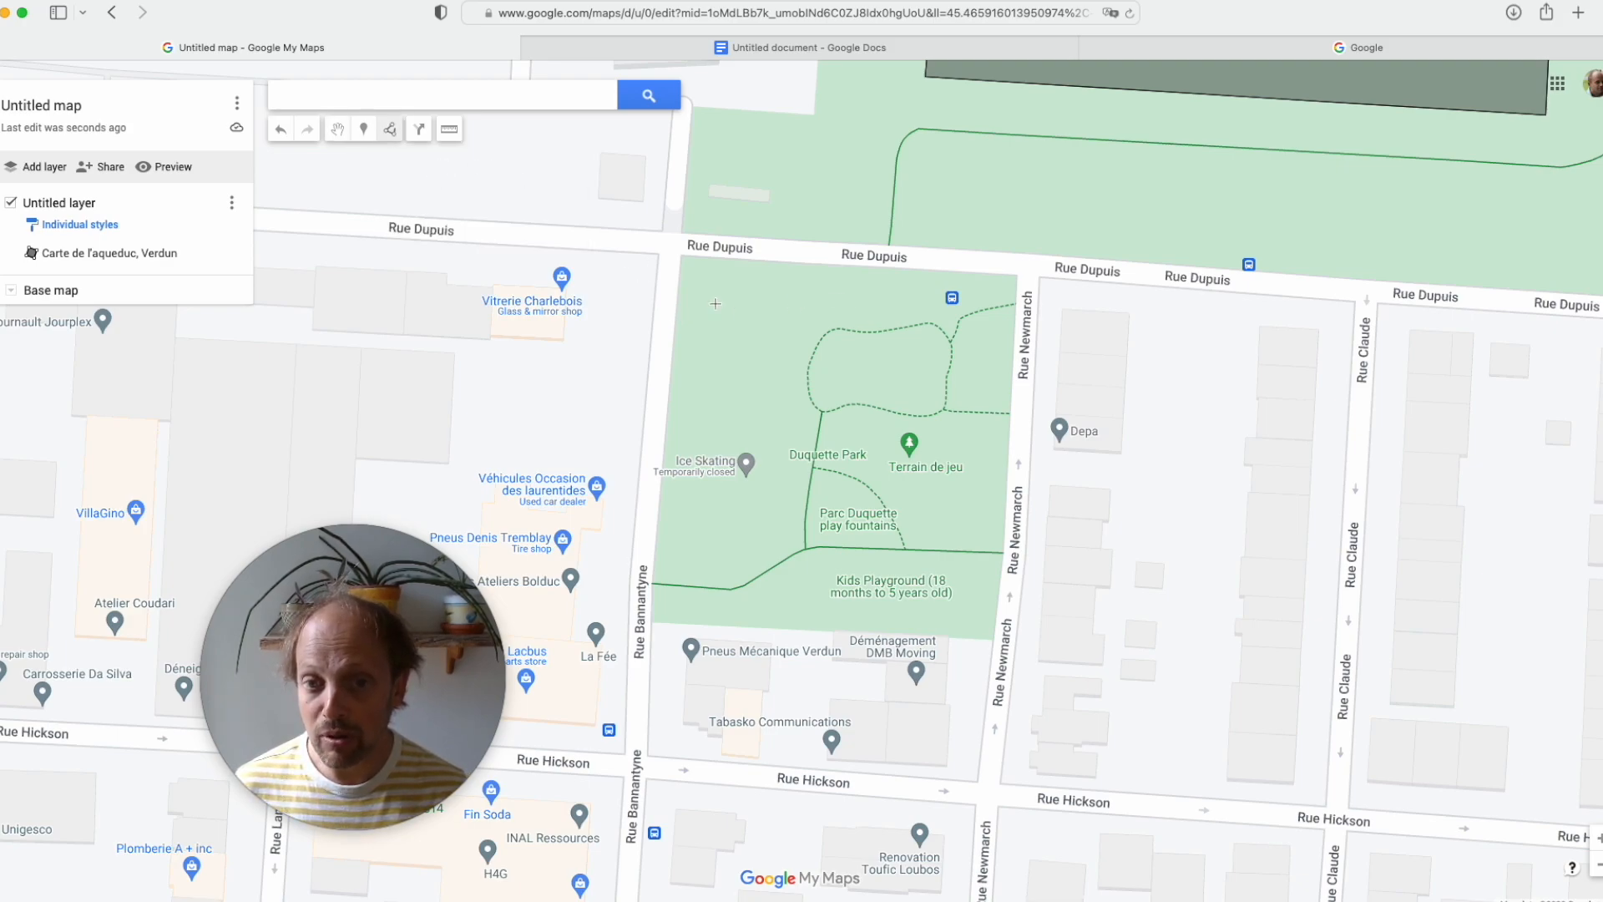
click(672, 604)
click(973, 622)
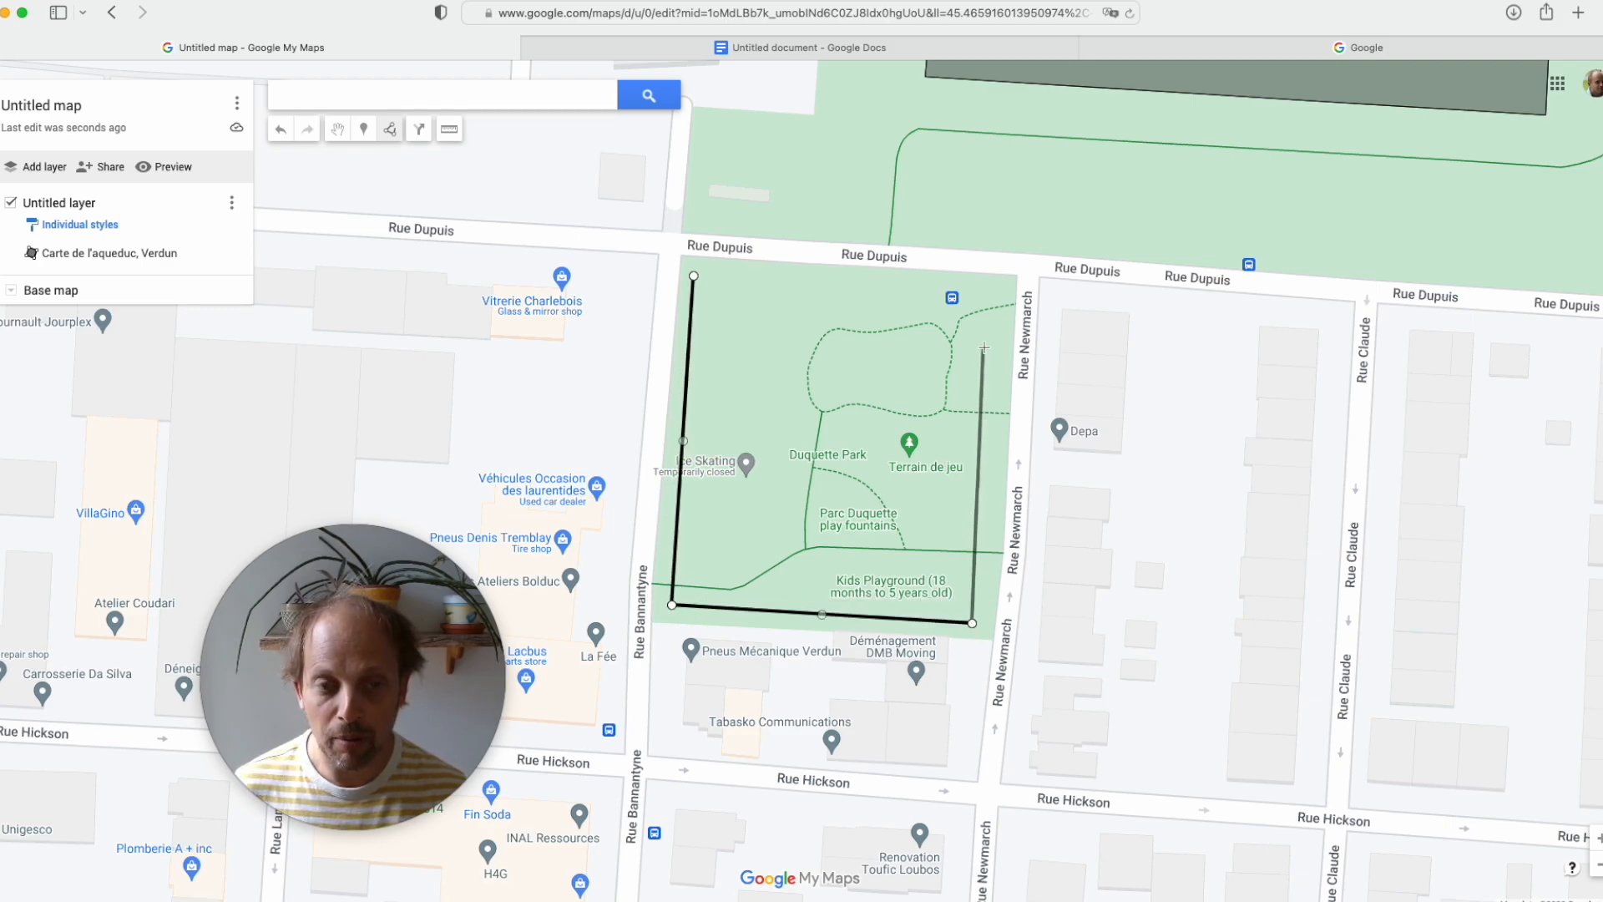
click(999, 295)
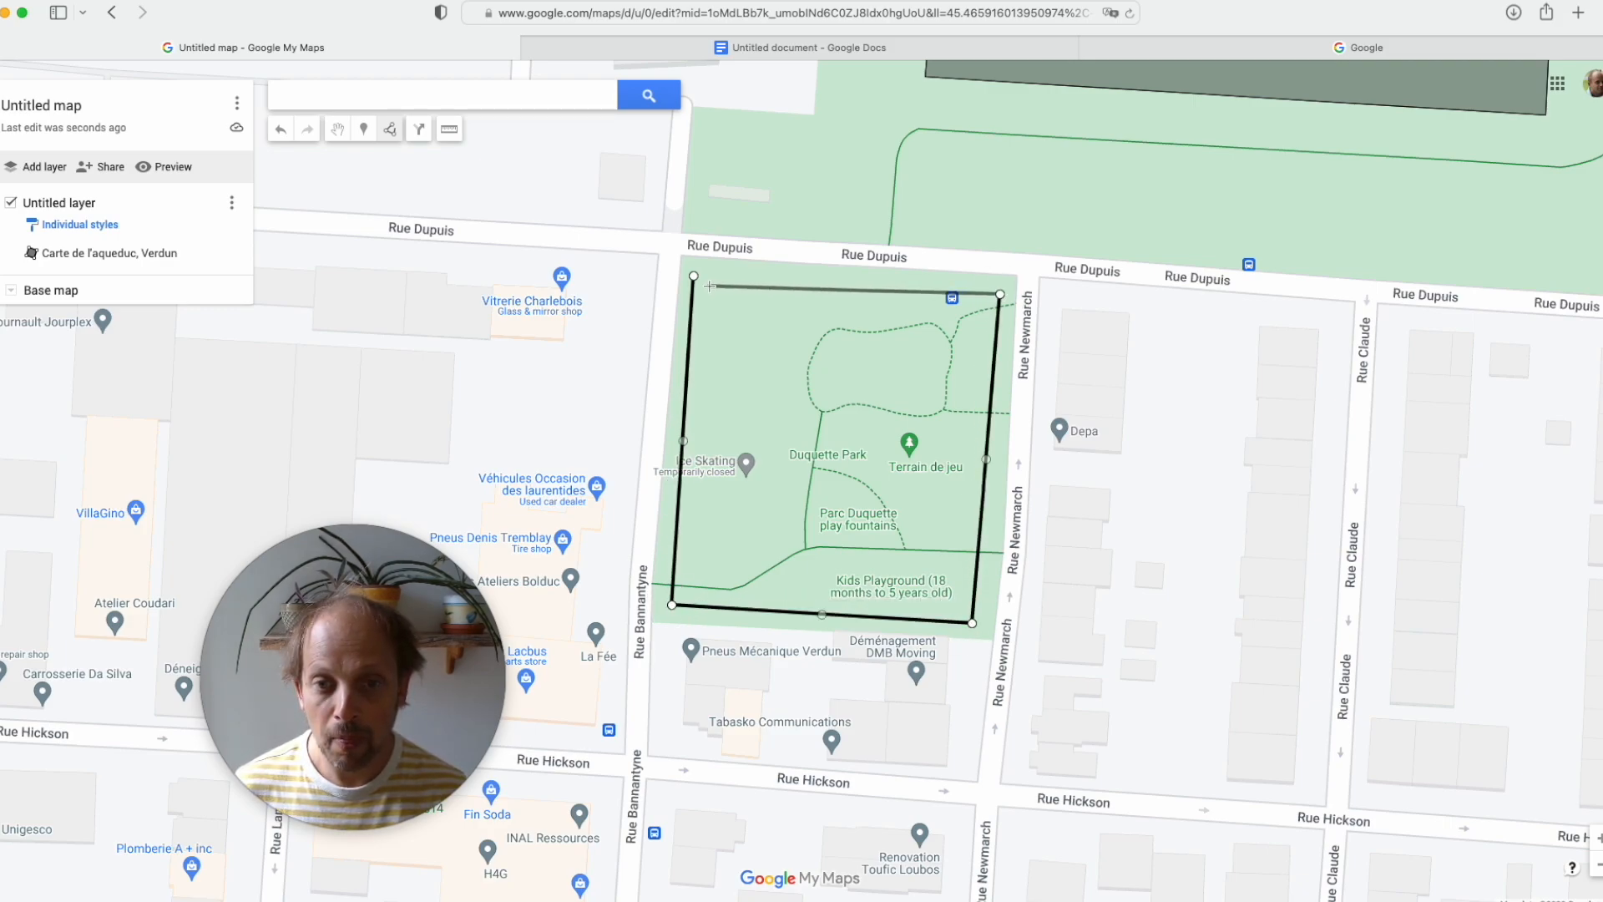
click(694, 276)
Name the new polygon "Parc Duquette", save it and dismiss its info window.
click(788, 328)
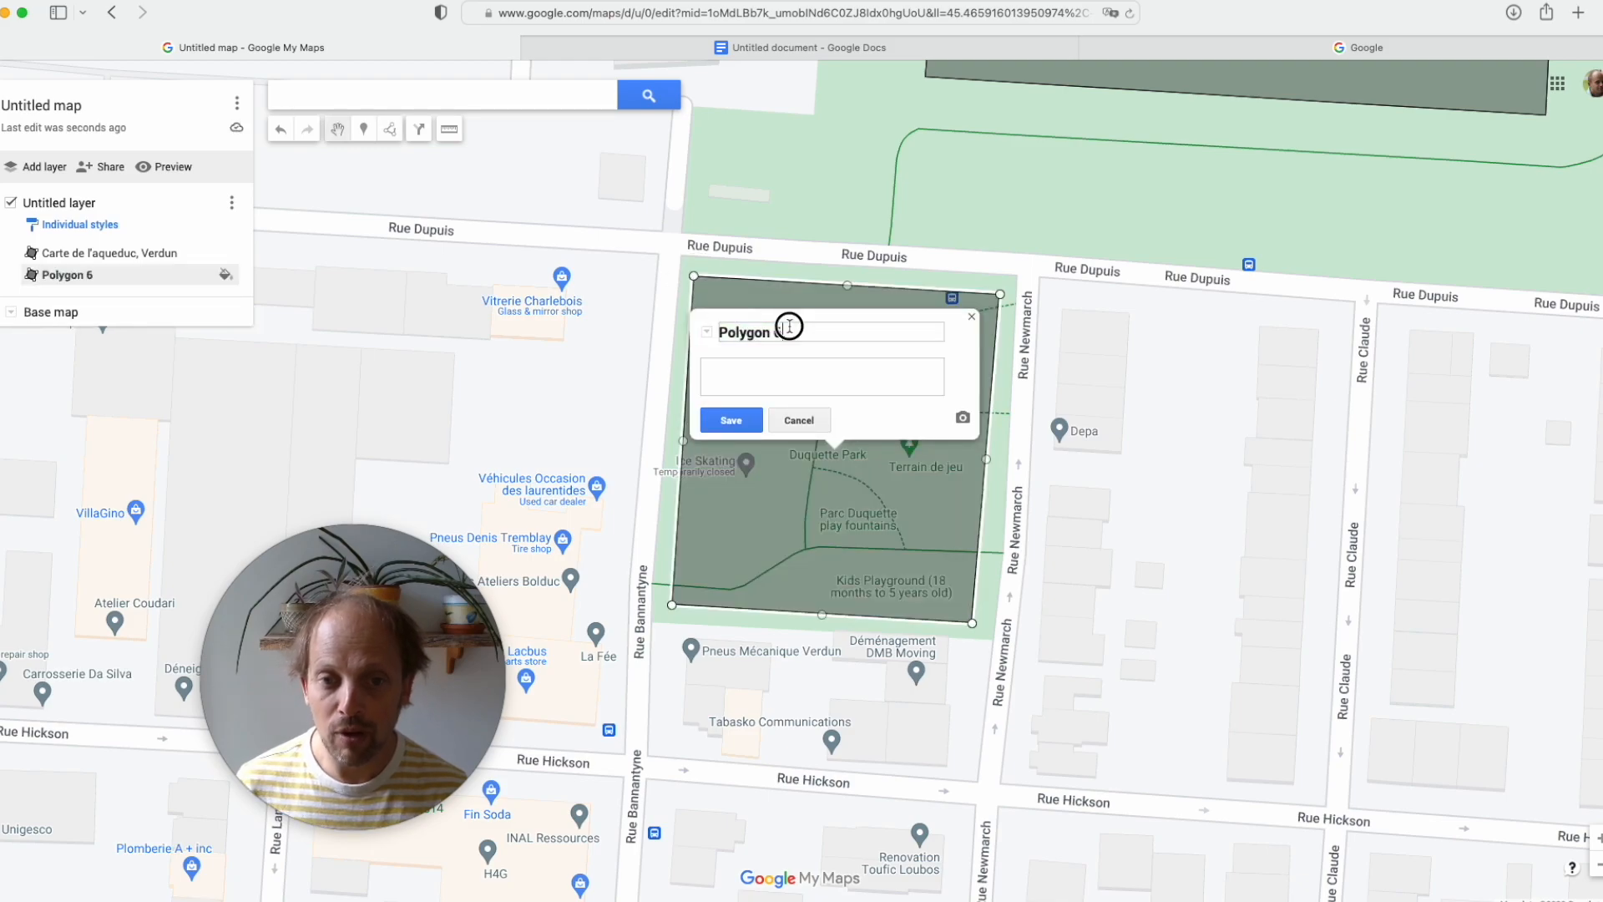
key(super+a)
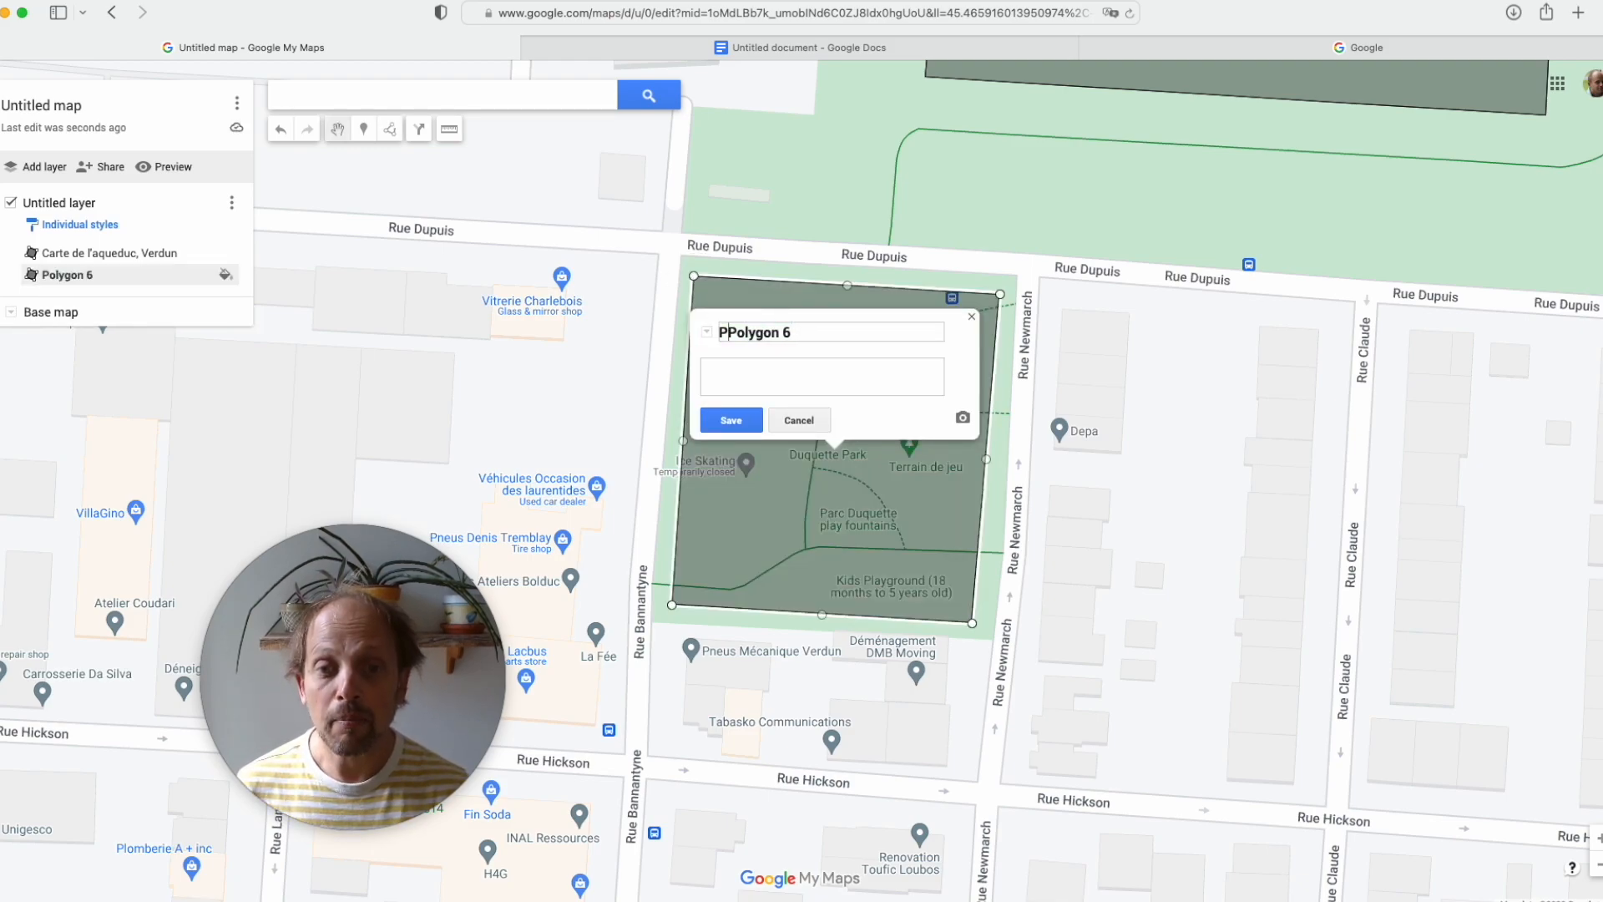
text(Parc Duquette)
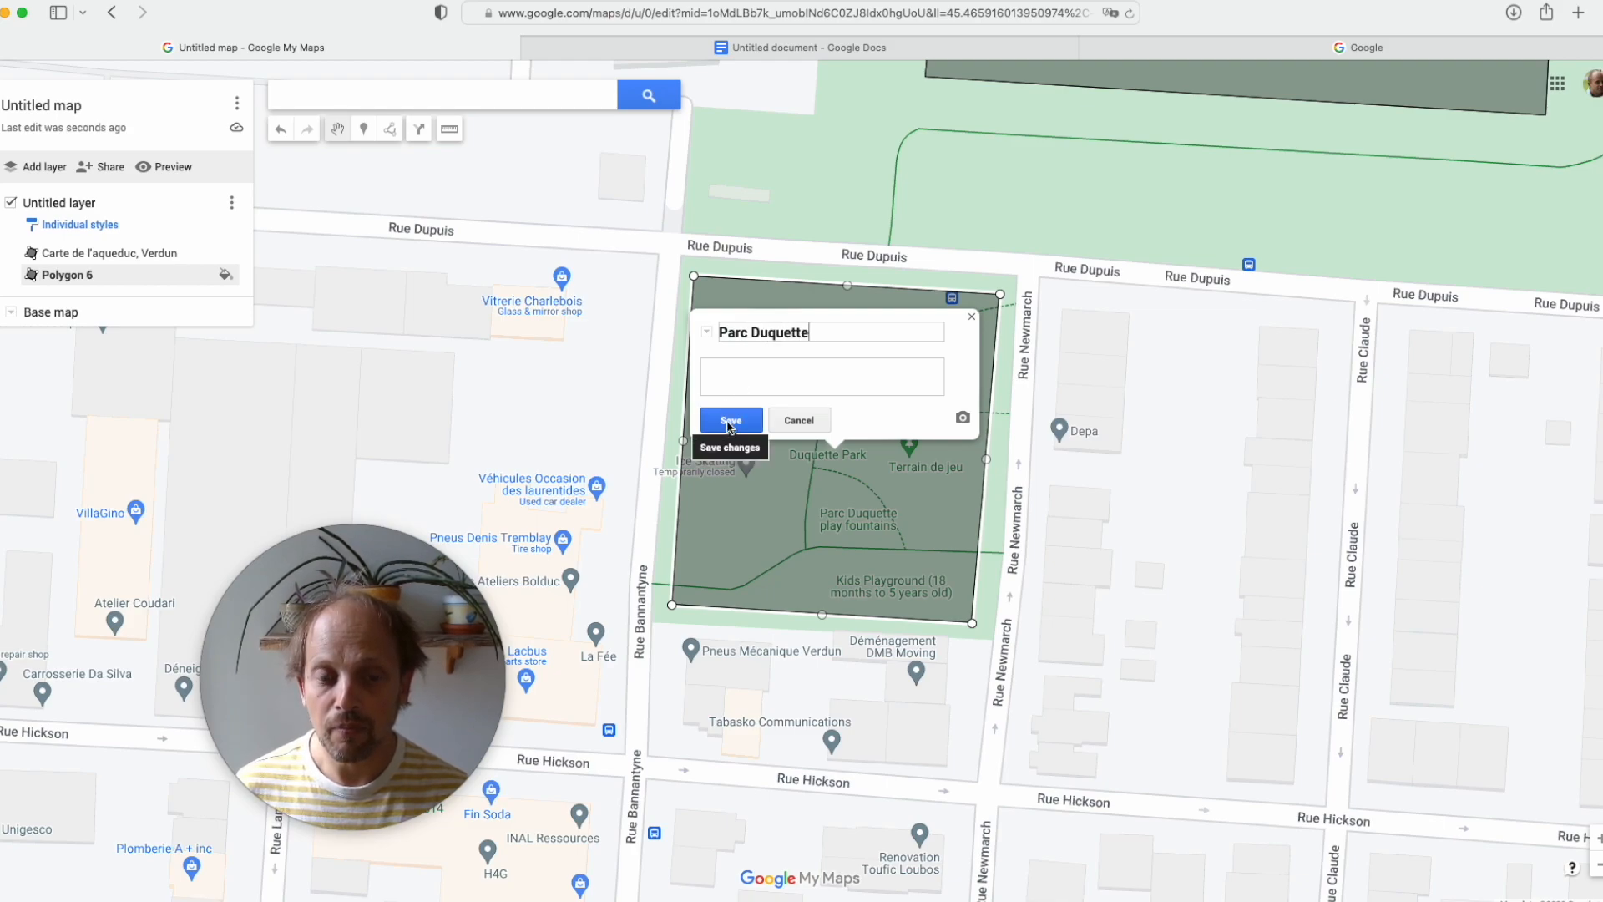
click(731, 418)
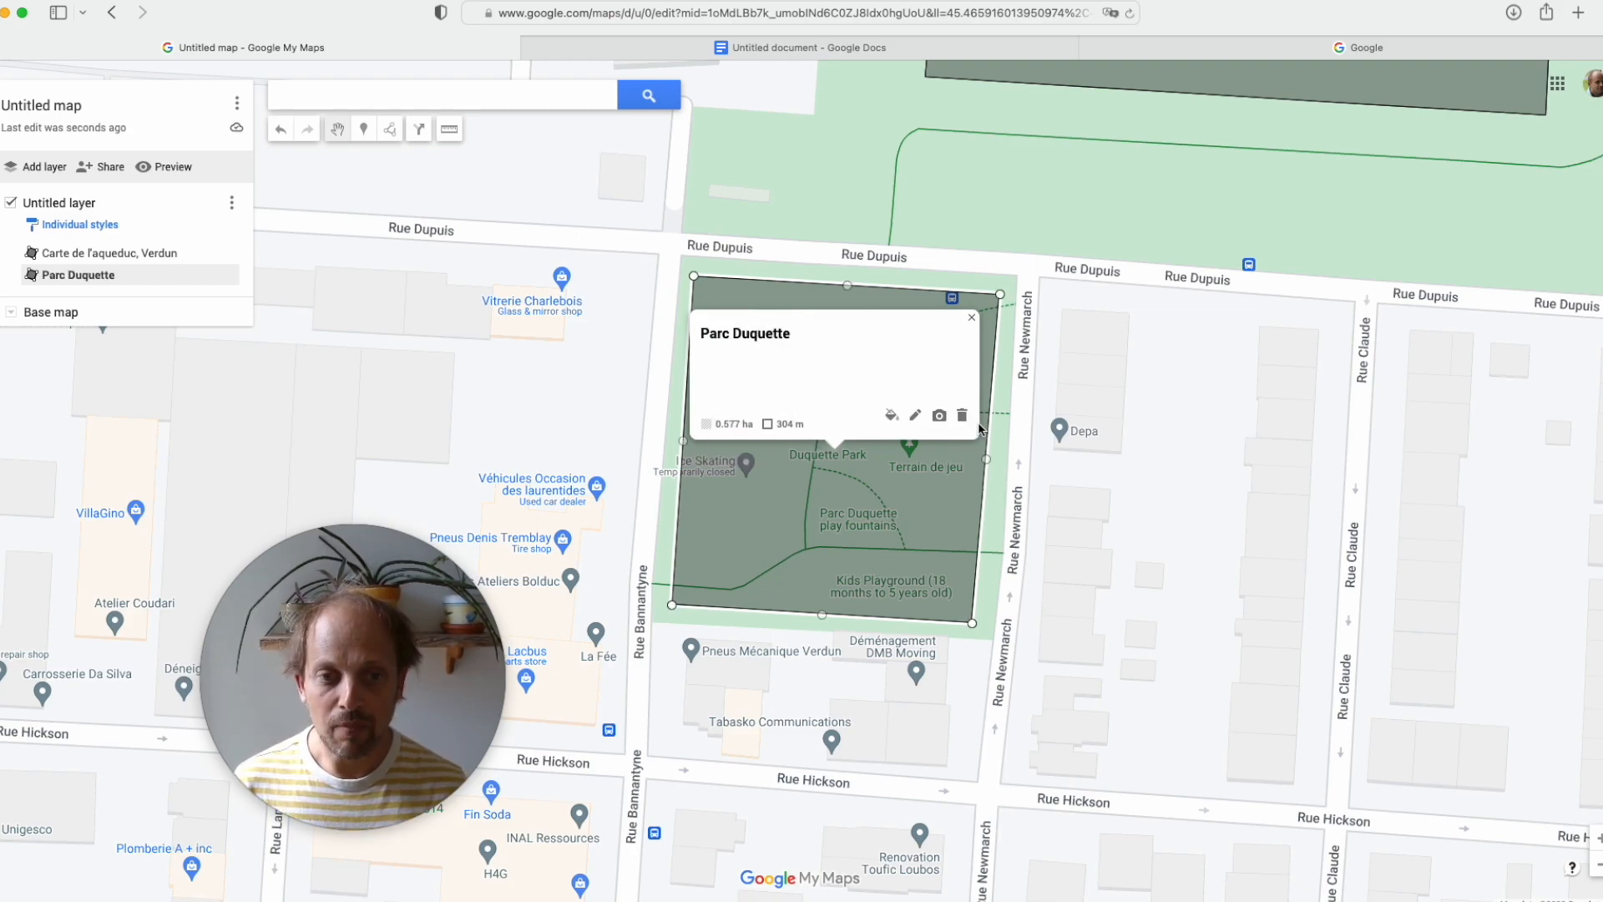
click(971, 317)
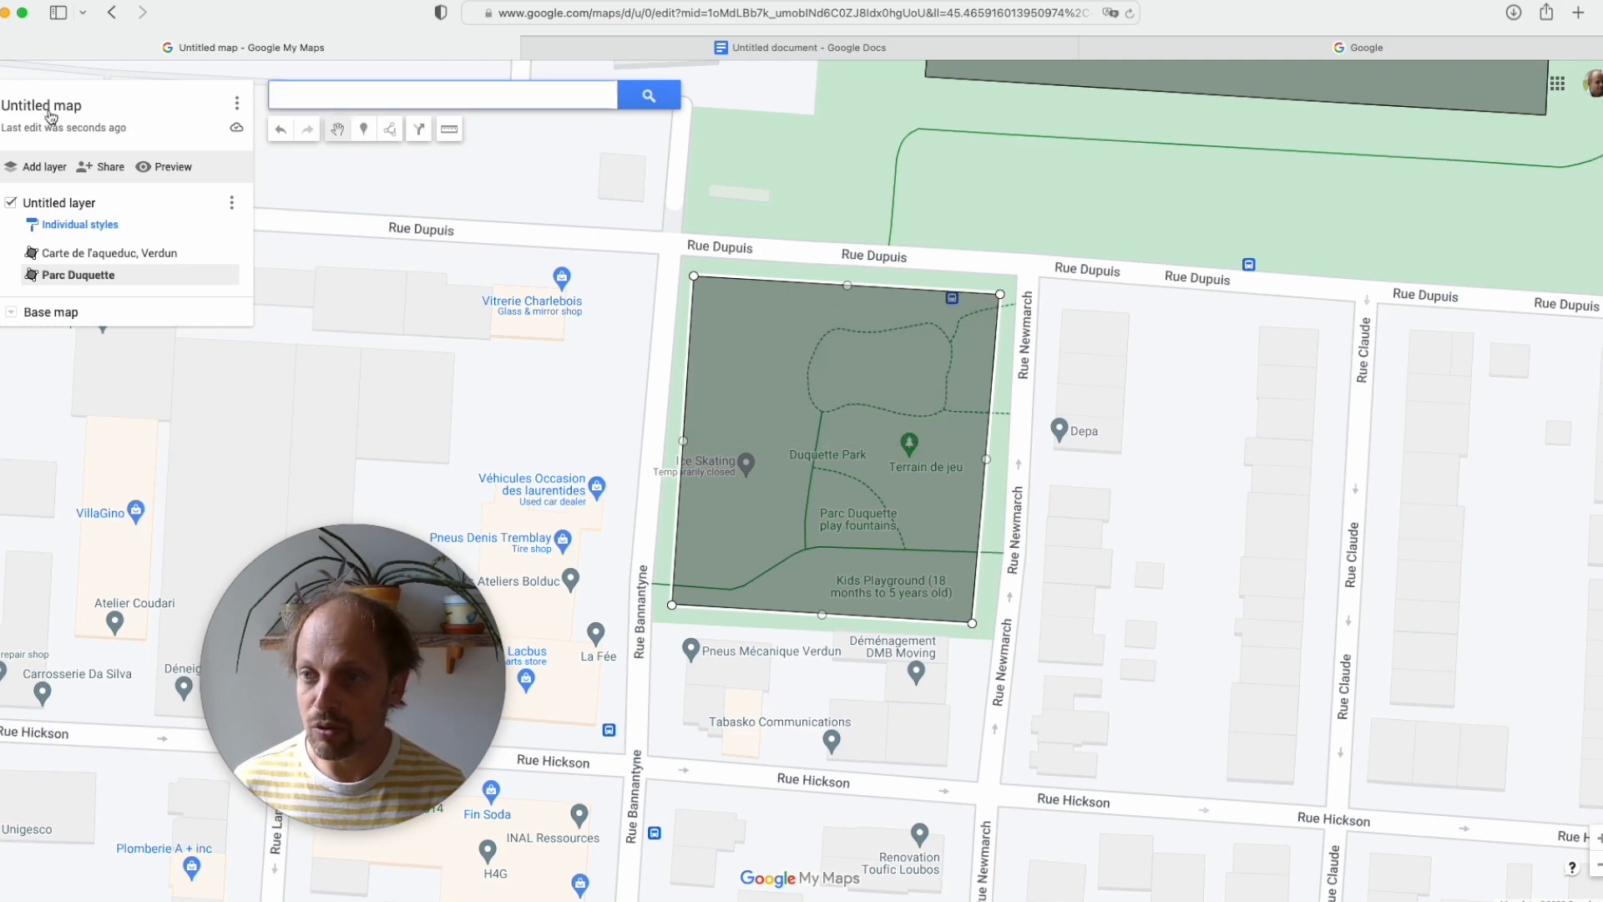
Set the map title to "Parc de l'aqueduc et parc Duquette, Verdun, Montreal" and save it.
click(70, 104)
triple_click(745, 449)
text(Parc de l'a)
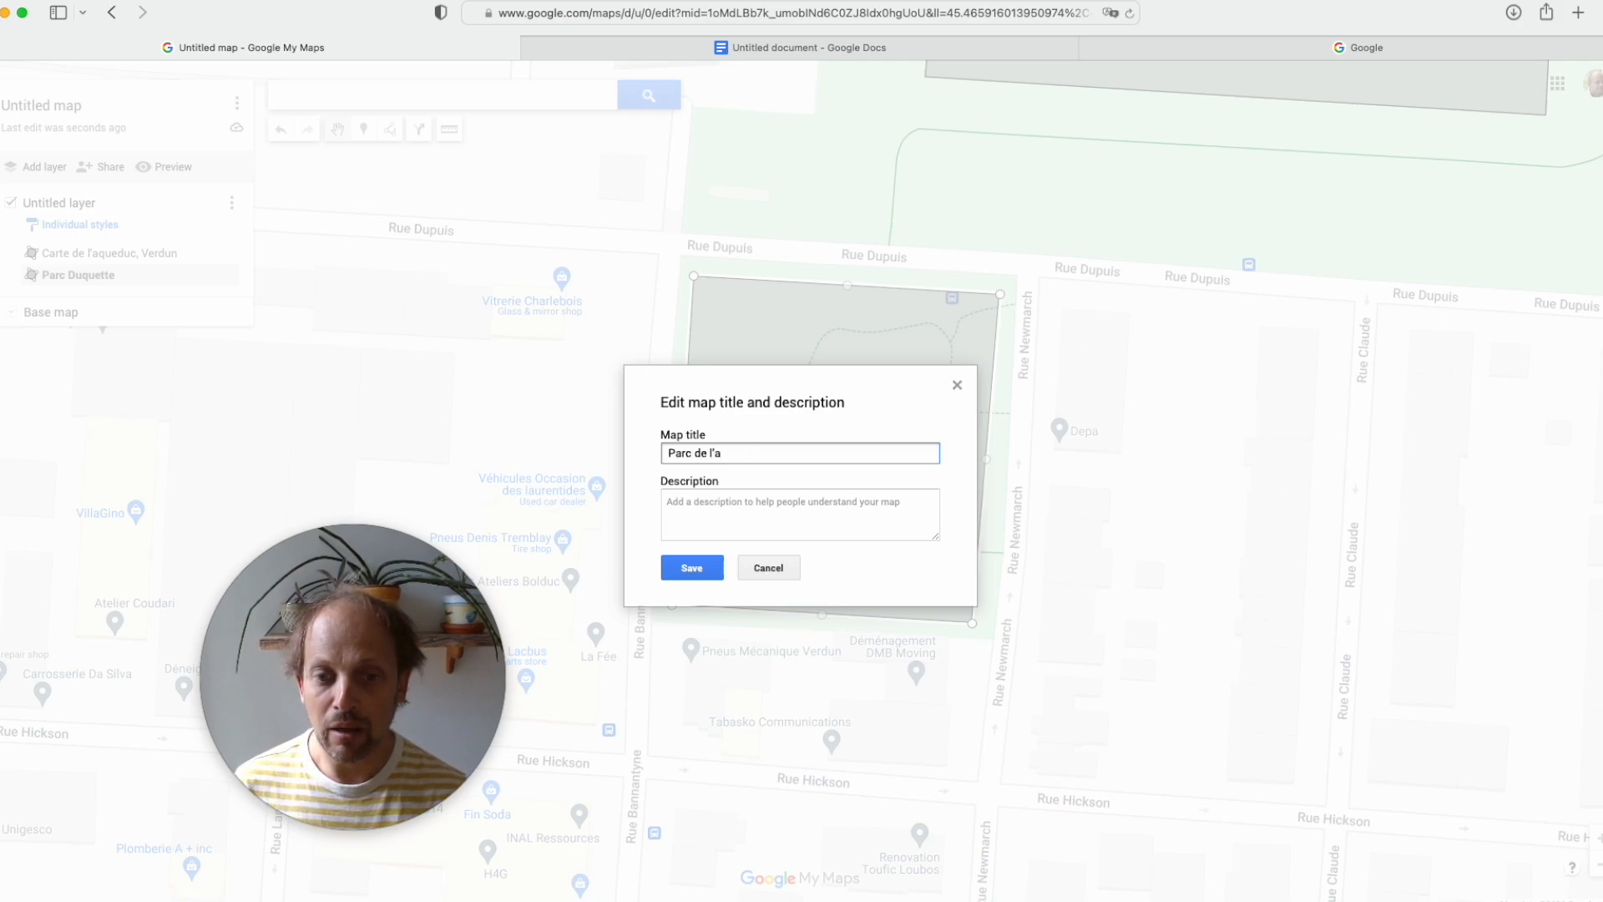
text(queduc et parc Du)
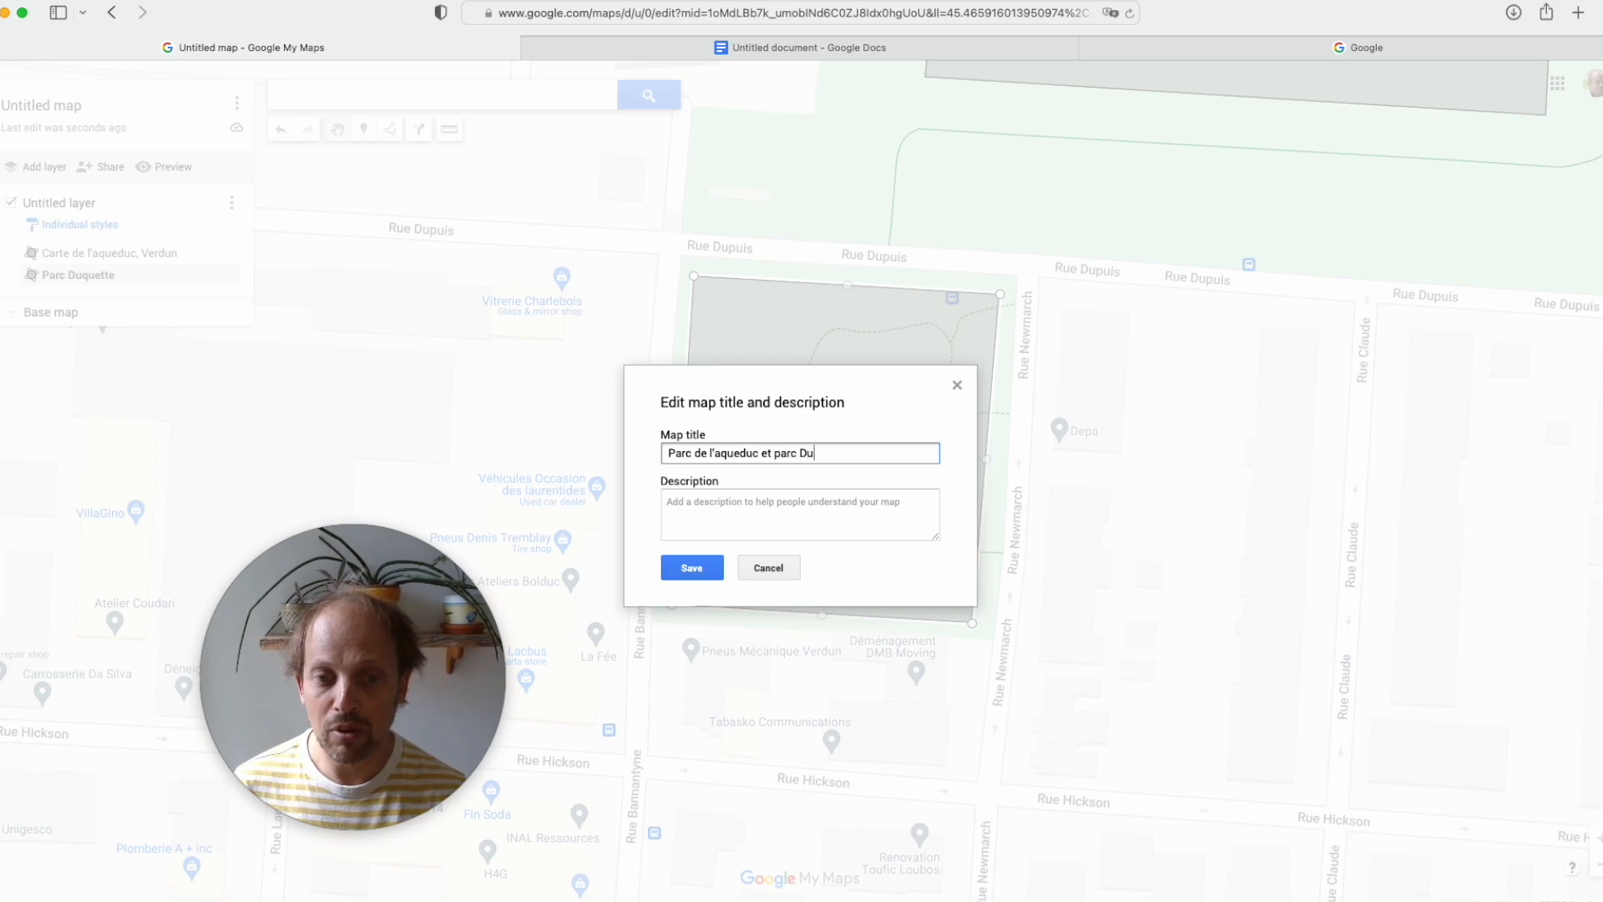
text(quette, Verdun,)
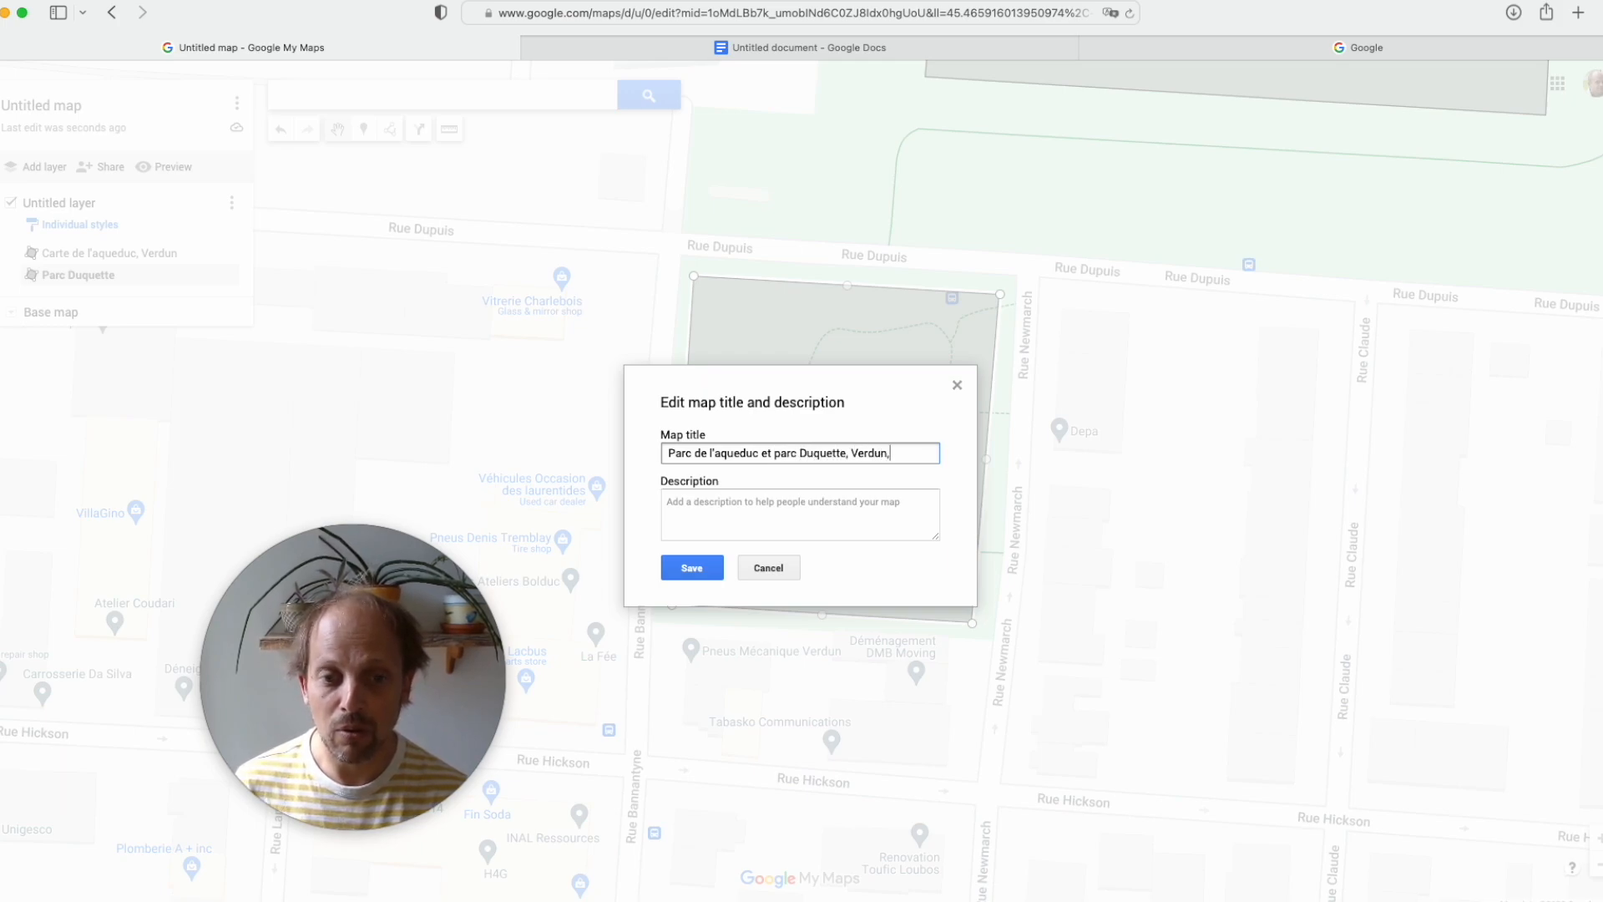
text( Montreal)
click(716, 565)
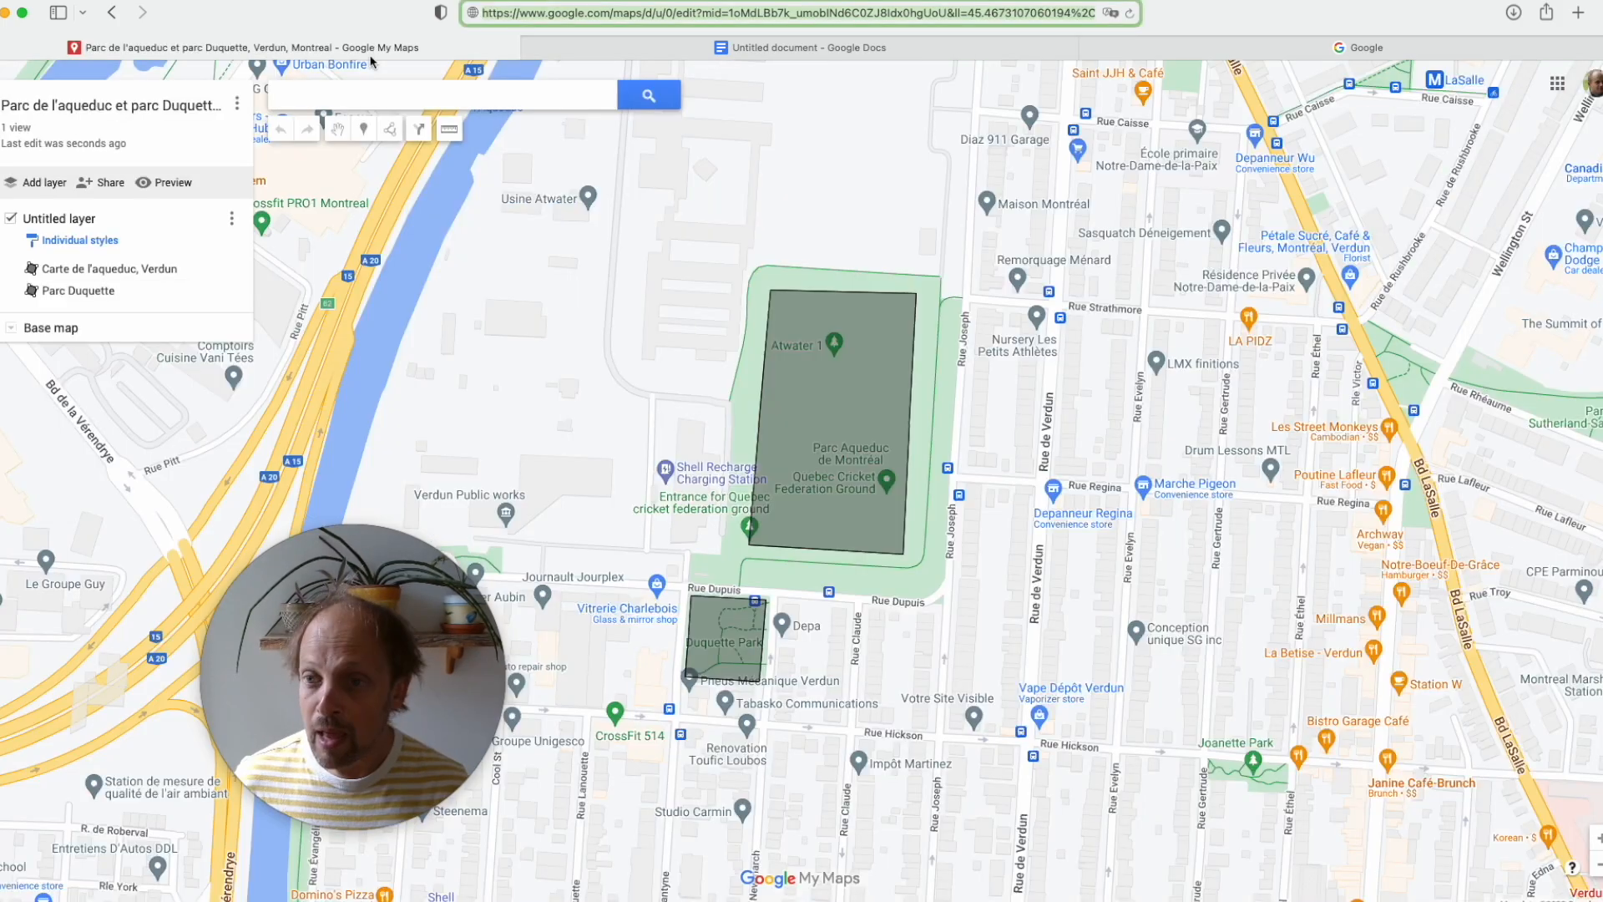
Share the map so anyone with the link can view it, copy the link and close the sharing dialog.
click(107, 184)
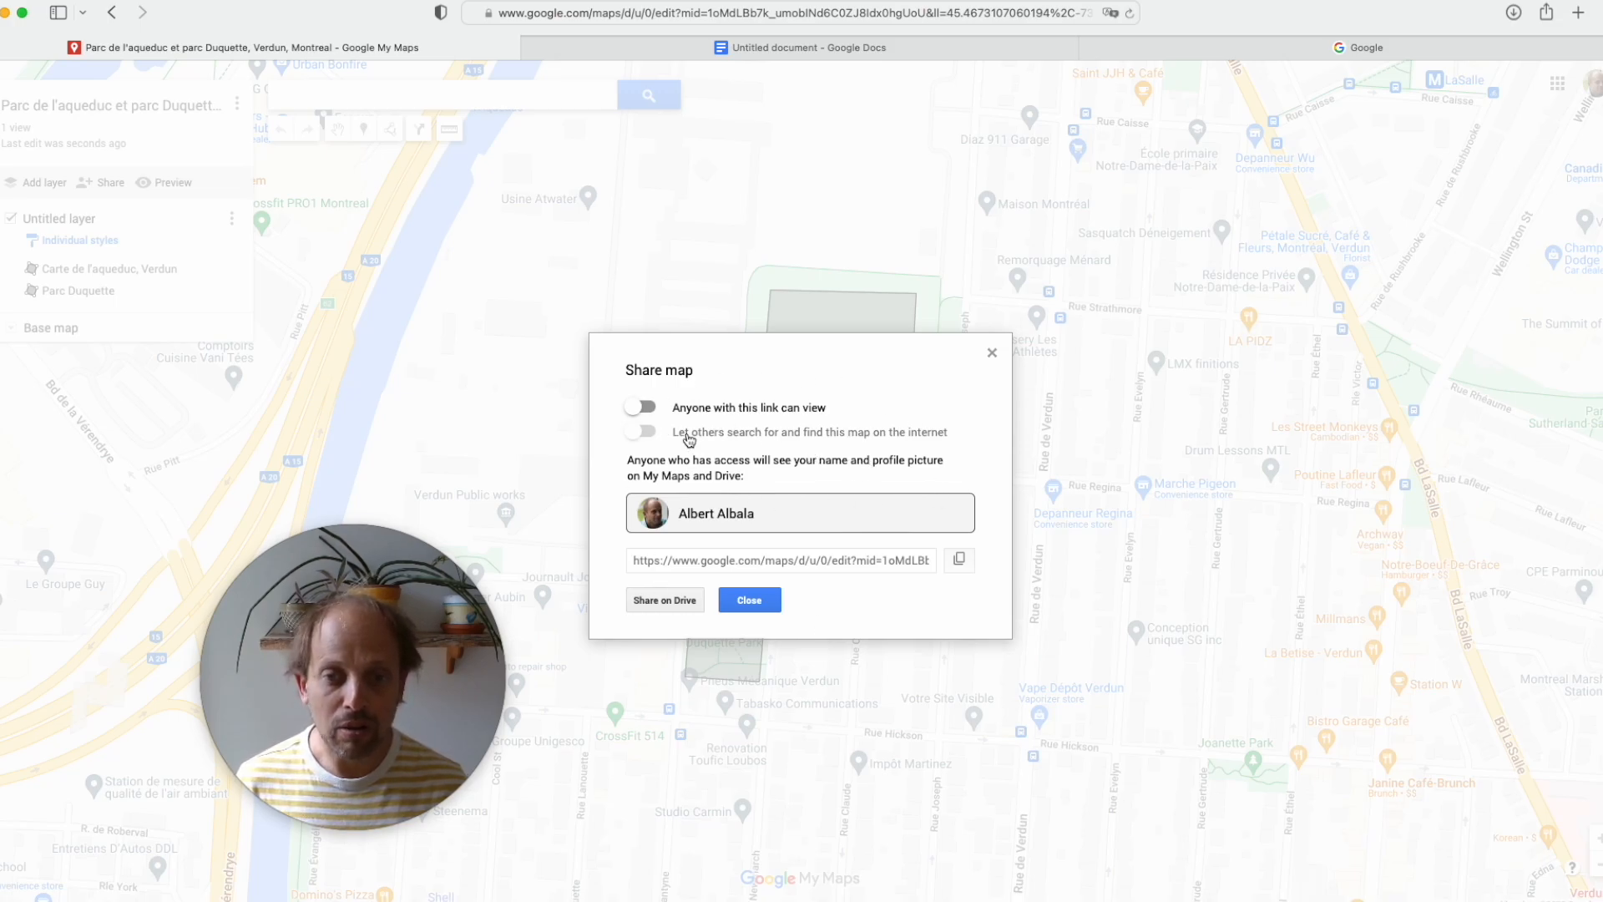
click(645, 409)
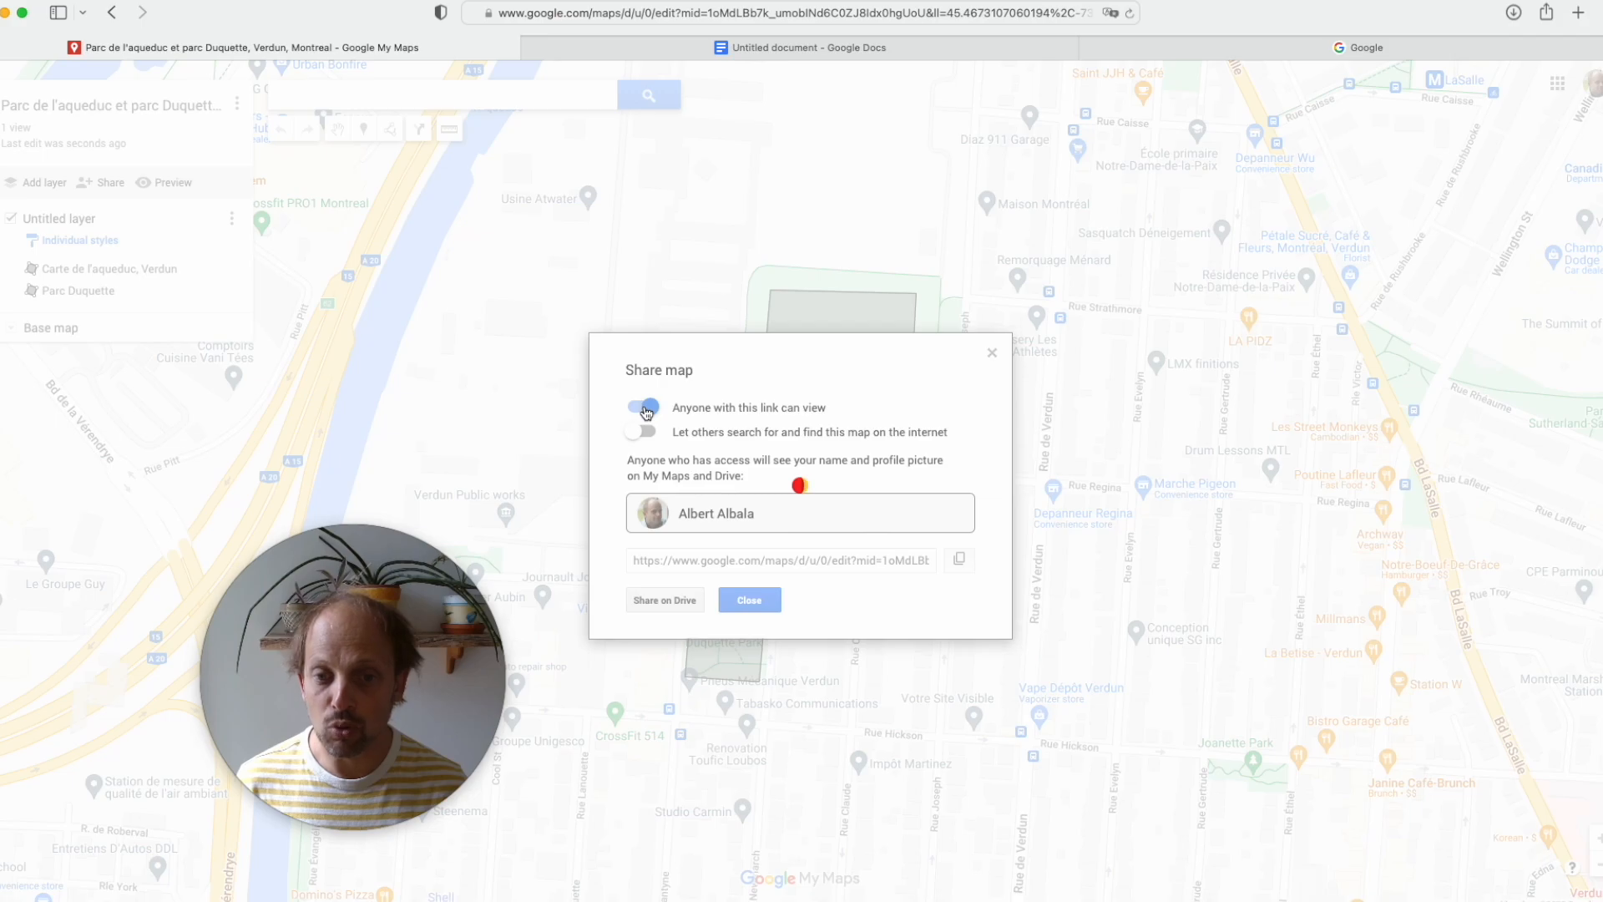
click(960, 561)
click(751, 600)
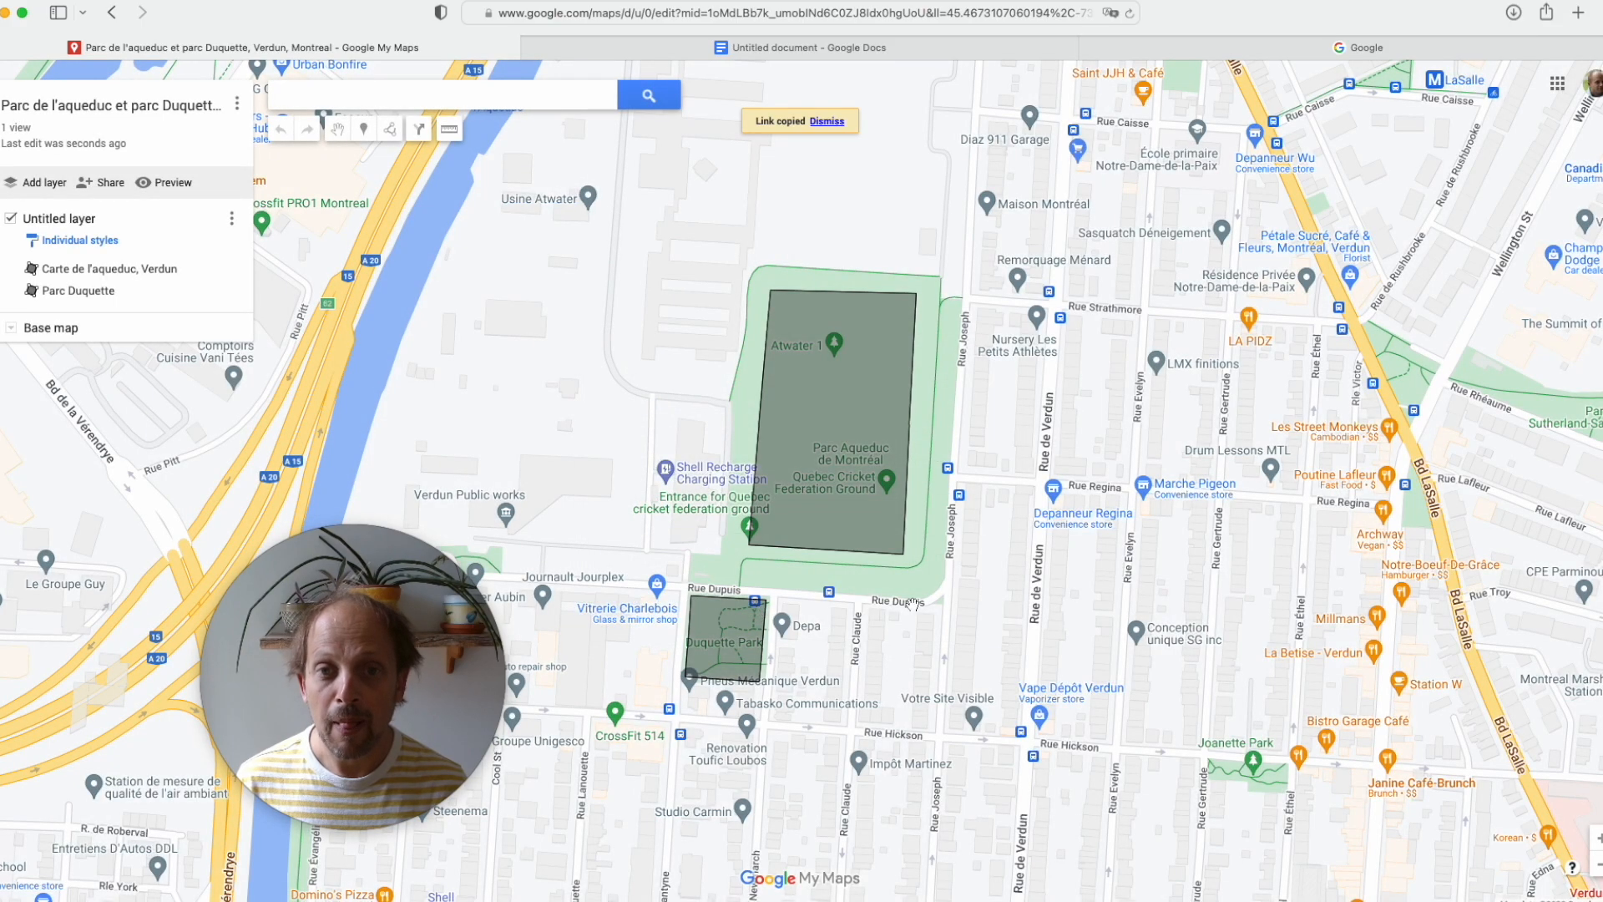
click(842, 601)
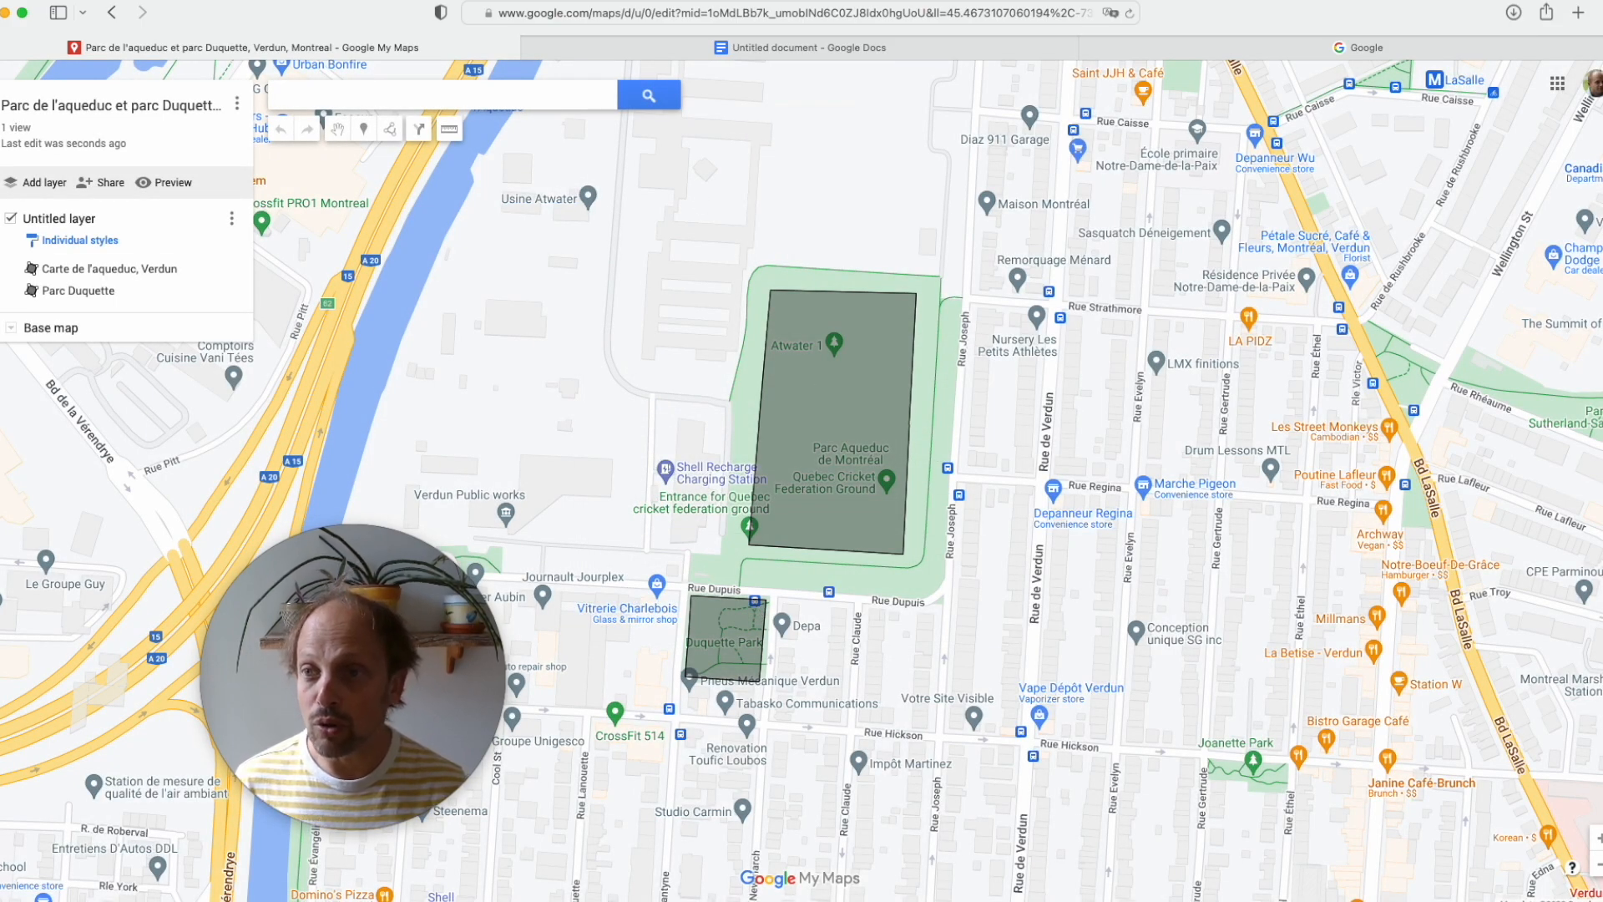
Open the copied map link in a new private browsing window to check the shared view.
click(54, 1)
click(106, 23)
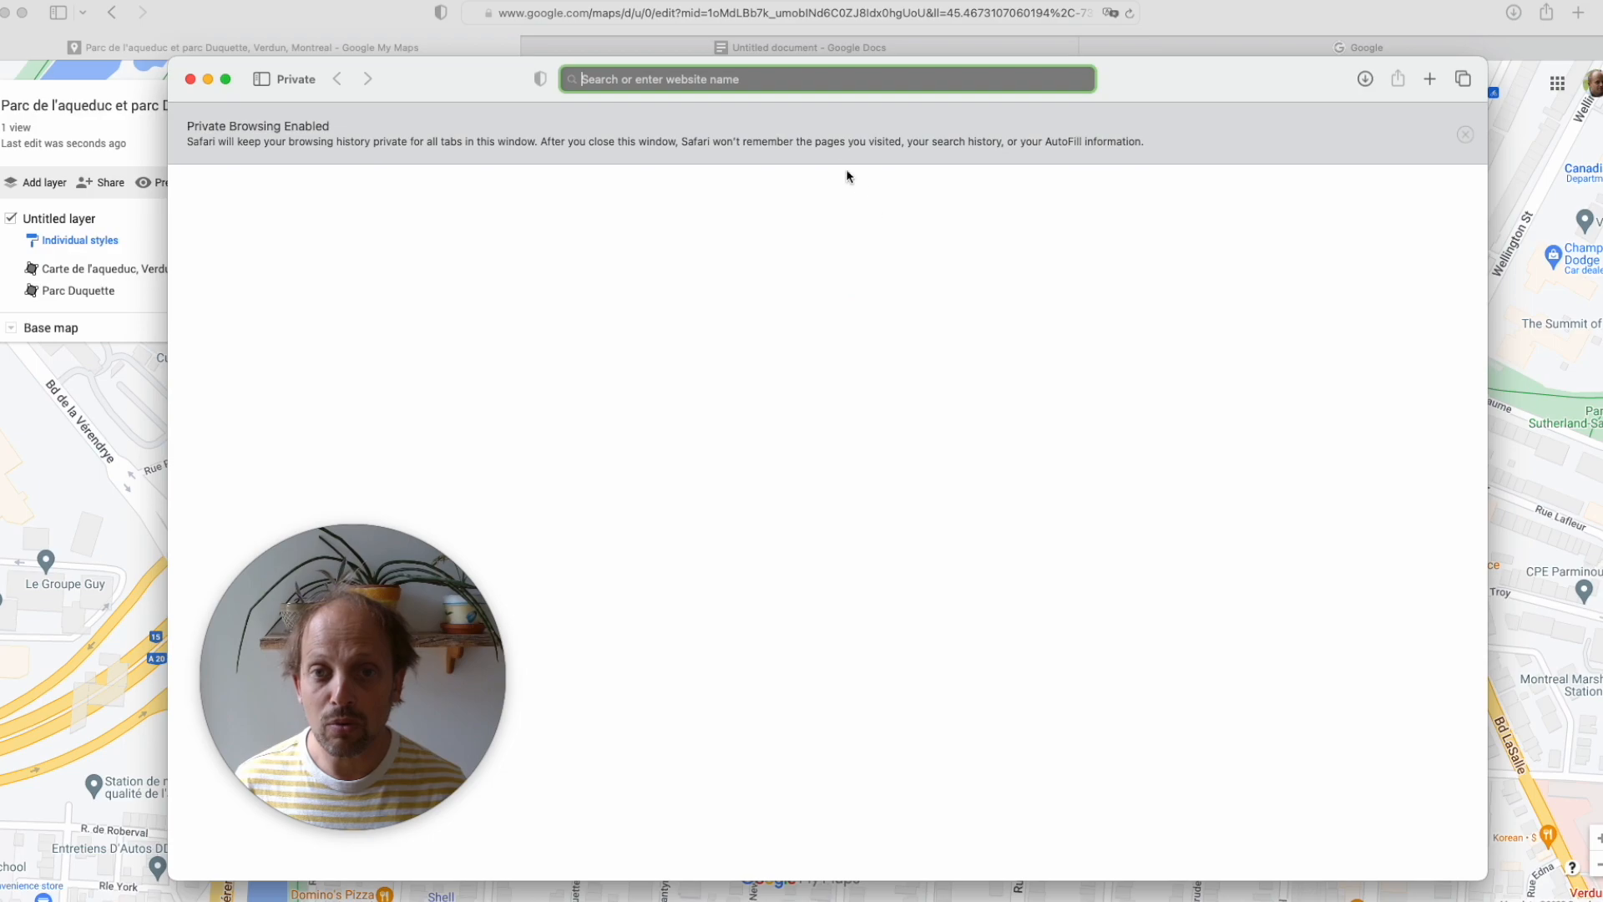
key(super+v)
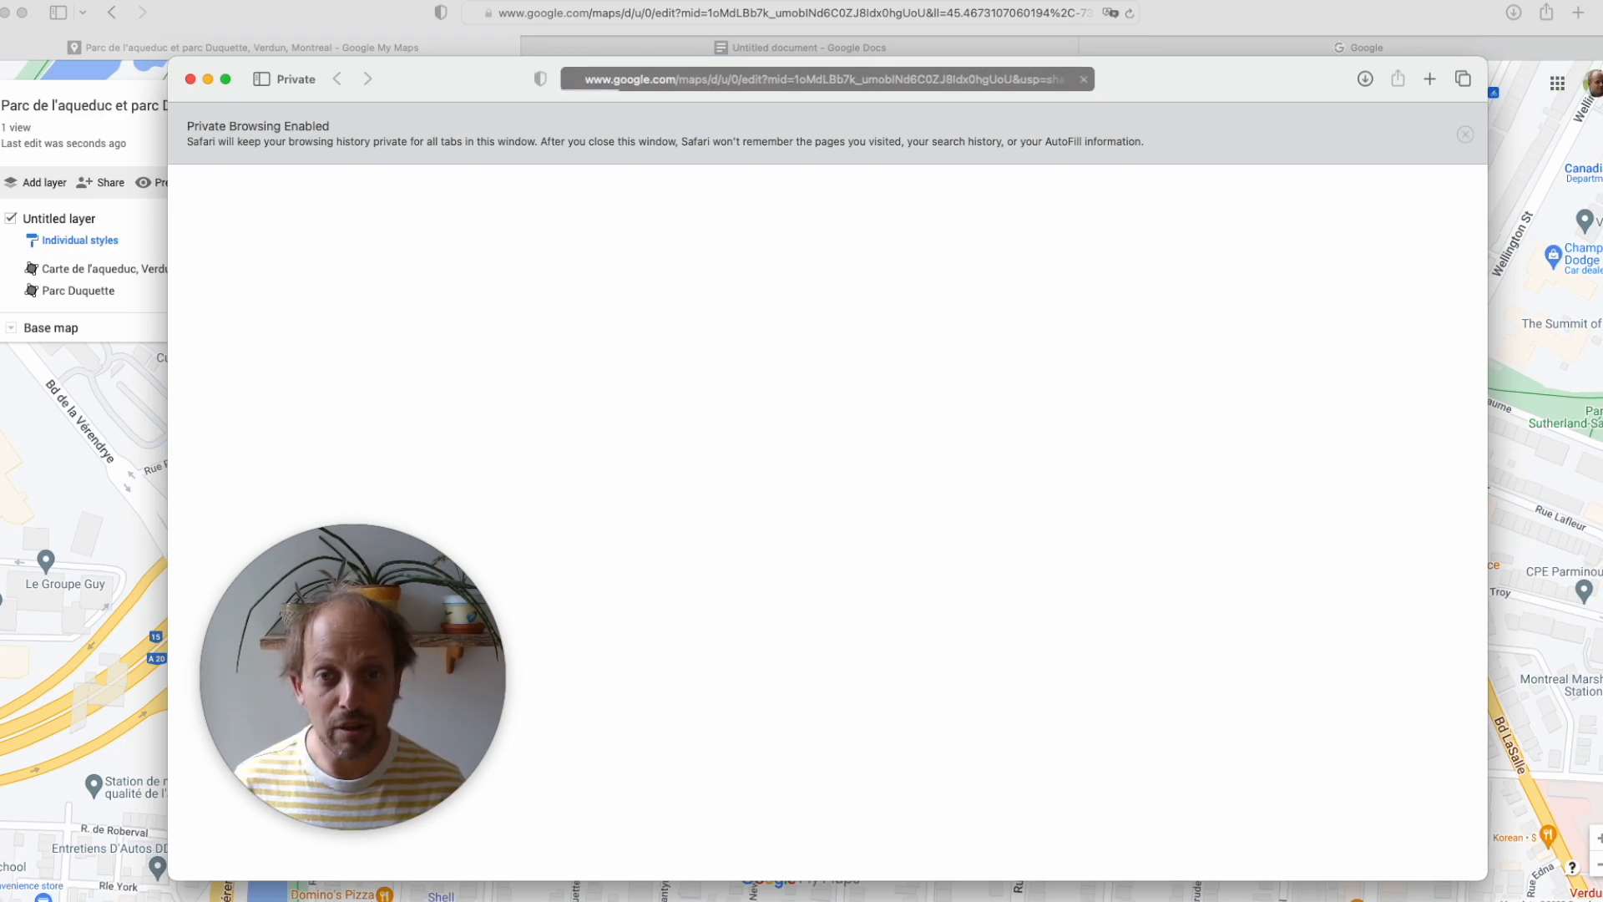
key(Return)
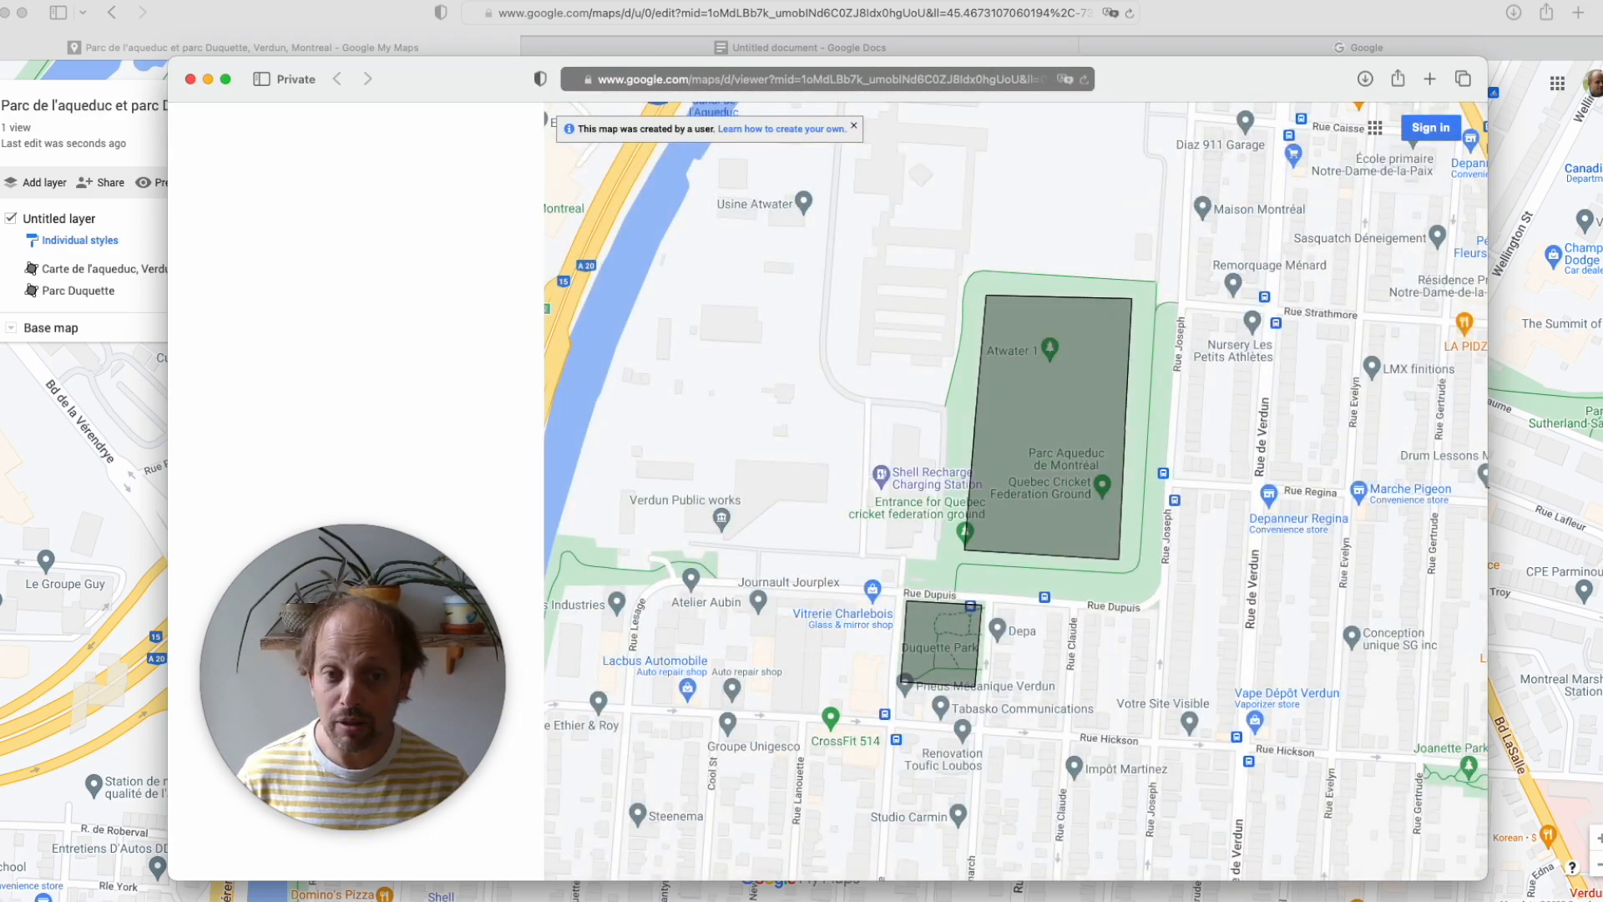